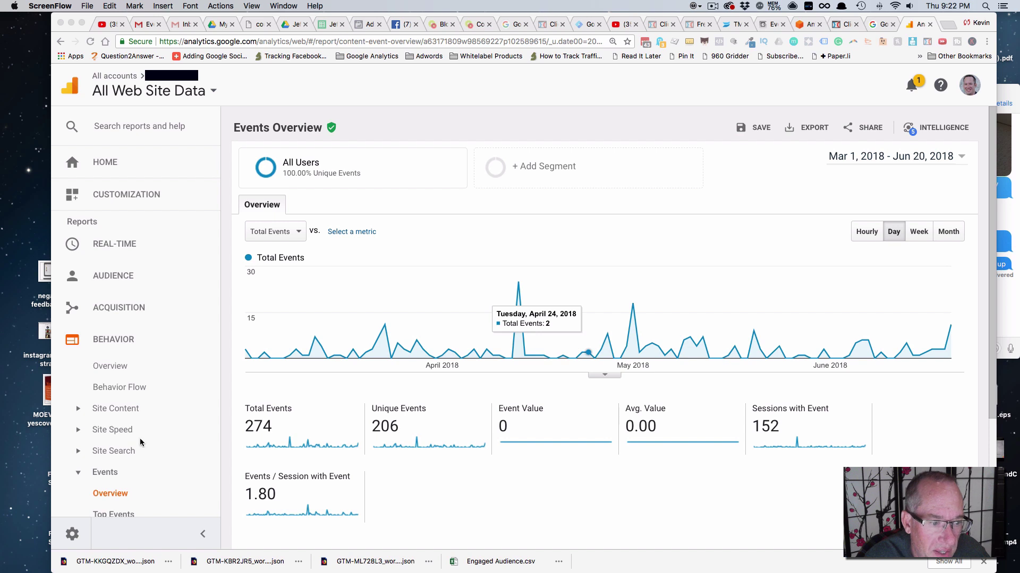
# - Expand Behavior > Events and compare Top Events by Event Action, Event Label and Event Category
pyautogui.click(83, 475)
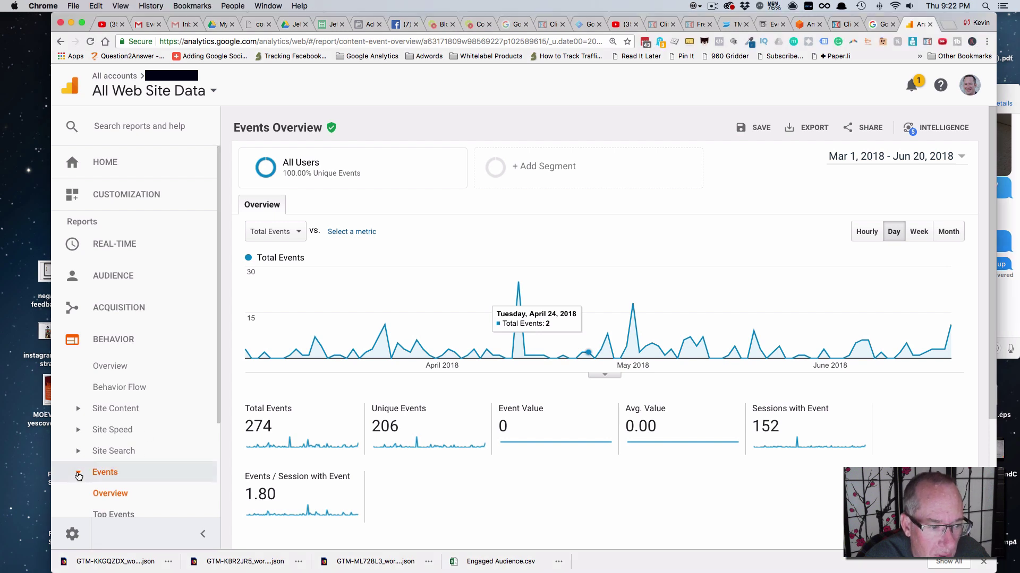
pyautogui.scroll(-4, 153, 399)
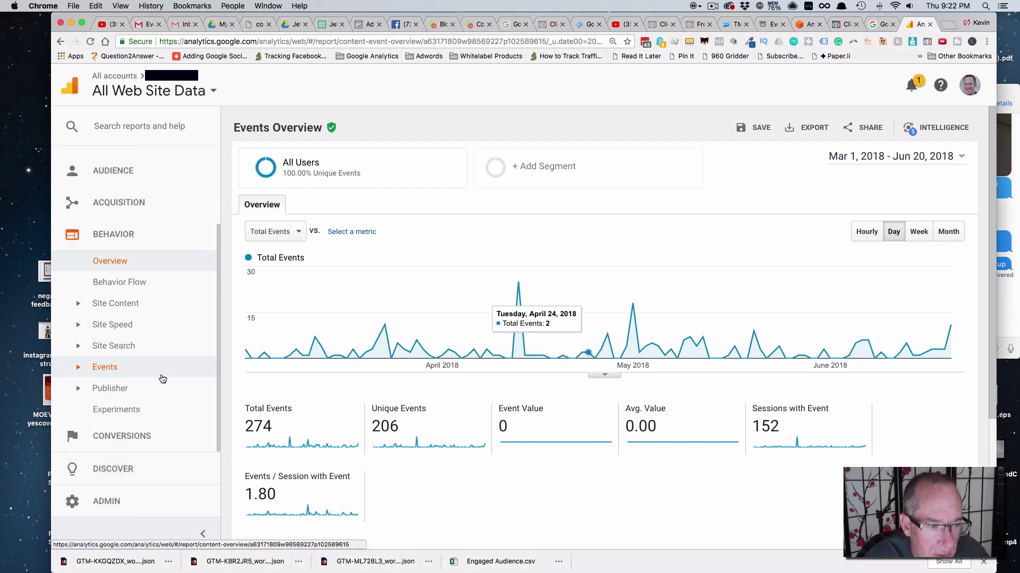
pyautogui.click(82, 369)
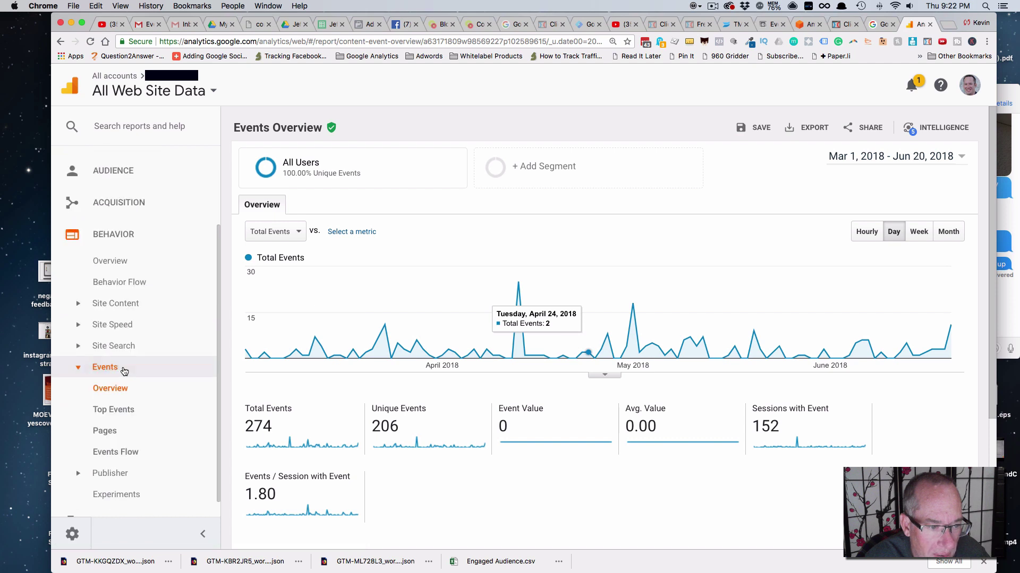
pyautogui.scroll(-1, 160, 371)
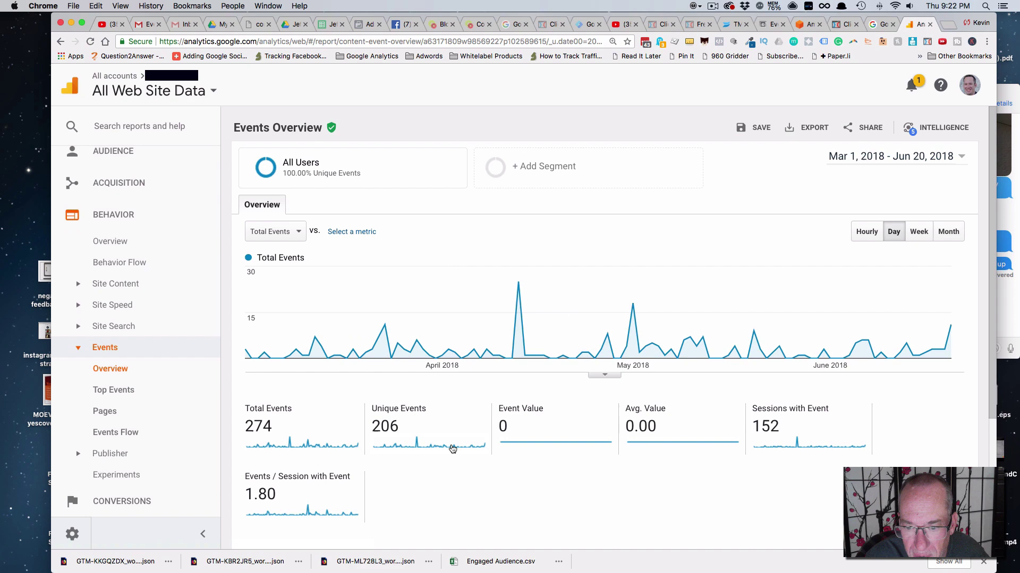
pyautogui.scroll(-5, 529, 468)
pyautogui.scroll(-1, 529, 468)
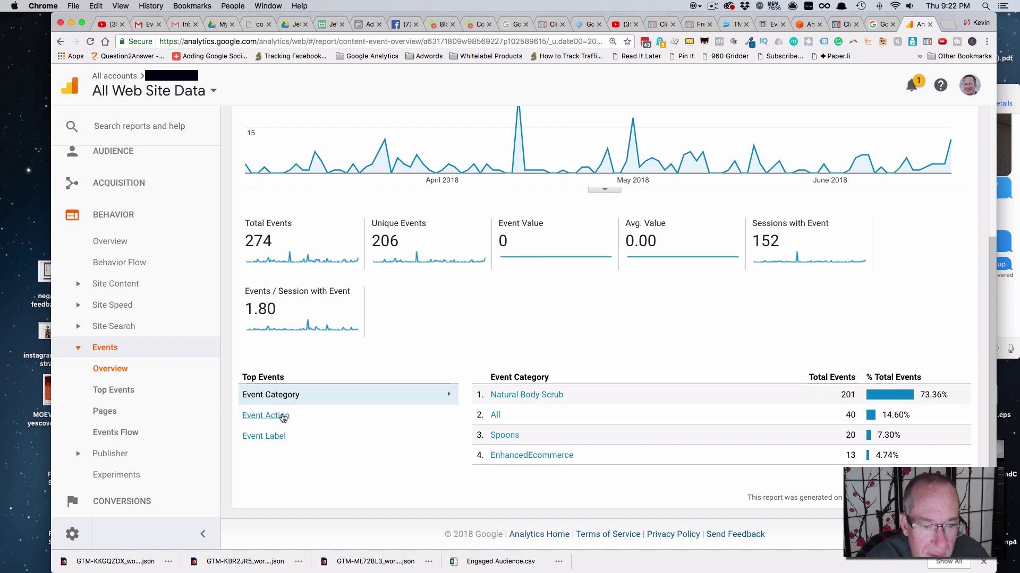
pyautogui.click(265, 416)
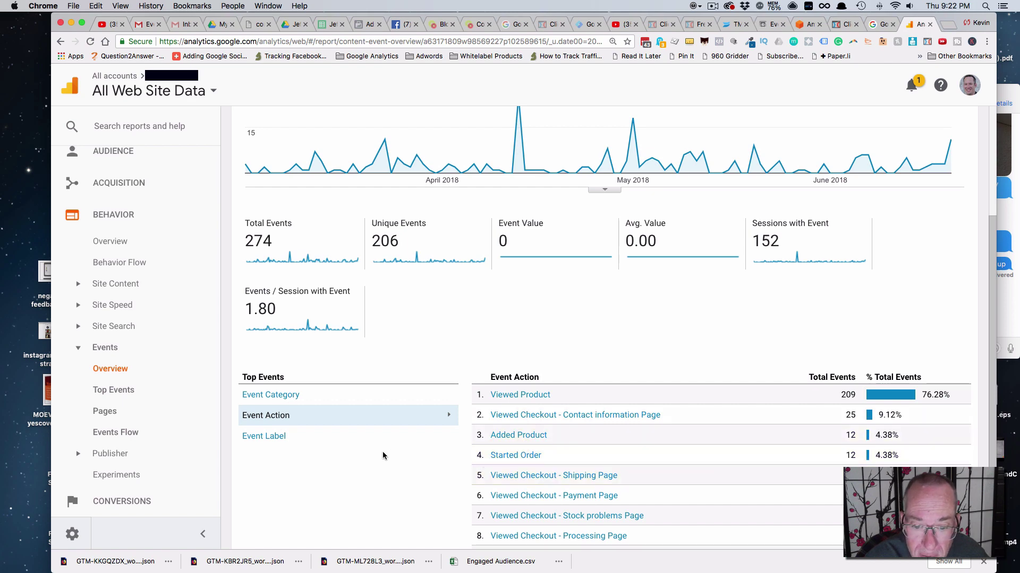
pyautogui.click(275, 437)
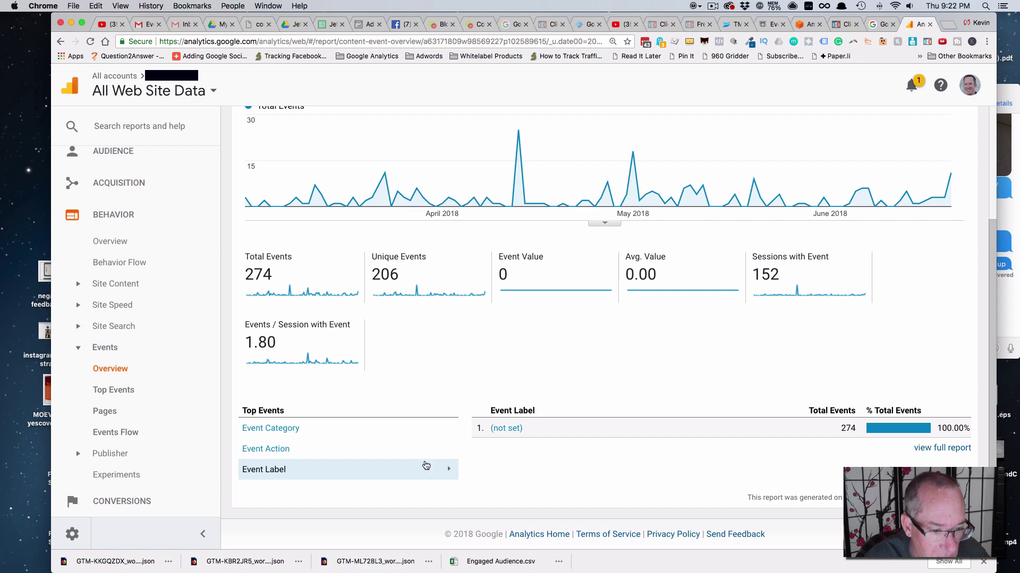
pyautogui.click(290, 431)
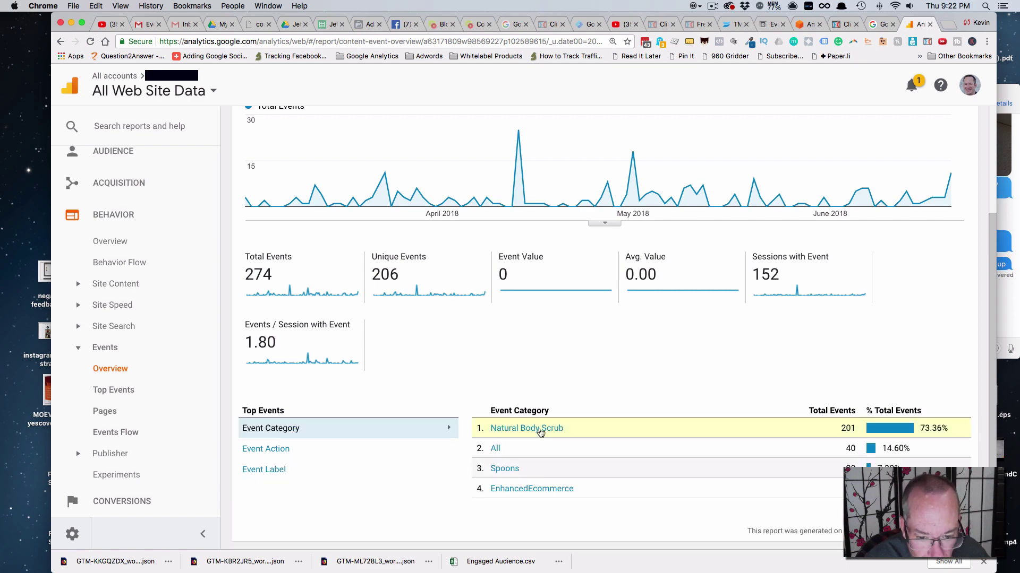
pyautogui.click(287, 452)
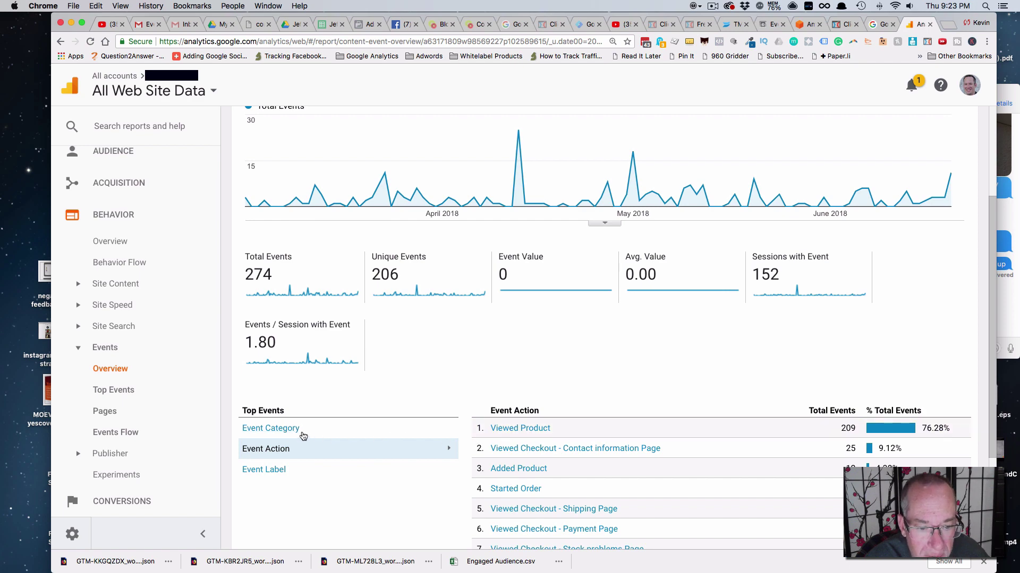
pyautogui.click(300, 434)
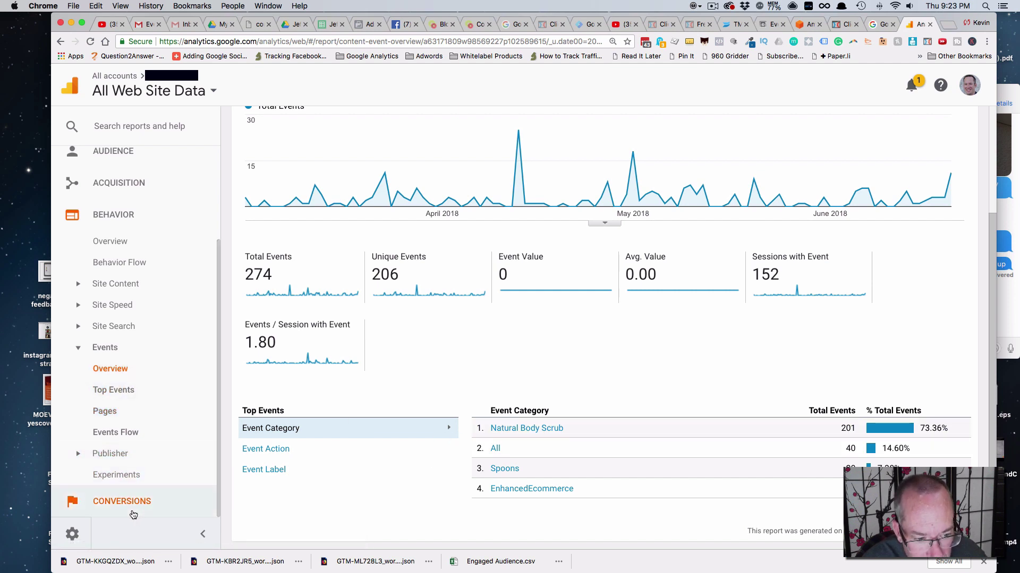
# - Go to Admin > Property > Audience Definitions > Audiences to list the five system audiences
pyautogui.click(73, 534)
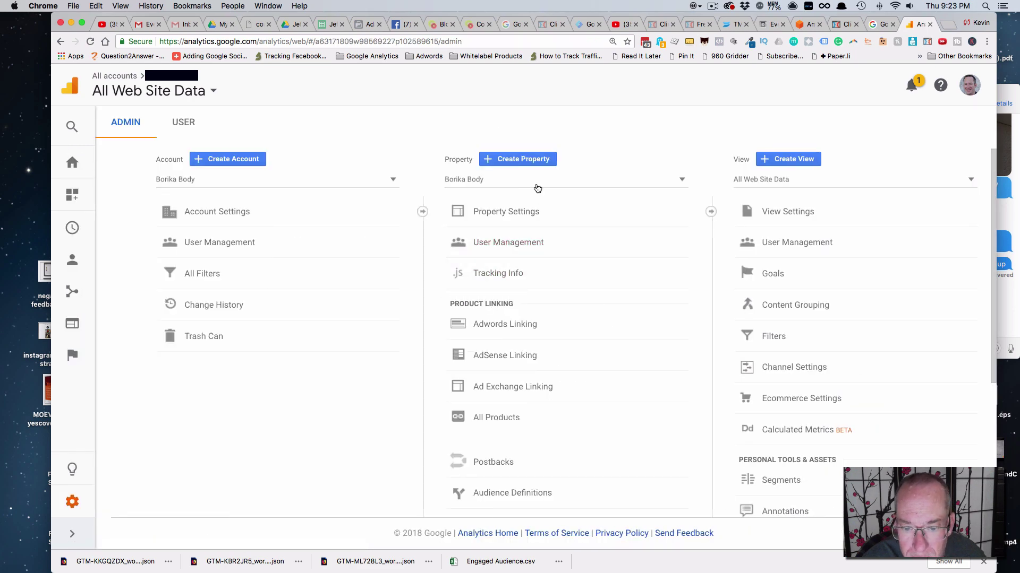
pyautogui.scroll(-3, 536, 335)
pyautogui.scroll(-3, 536, 334)
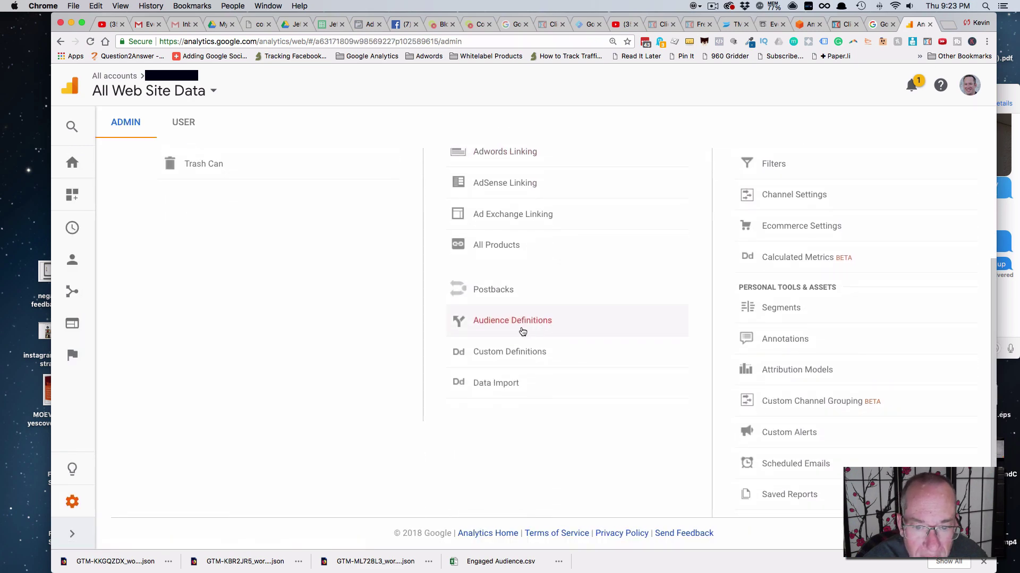
pyautogui.click(519, 325)
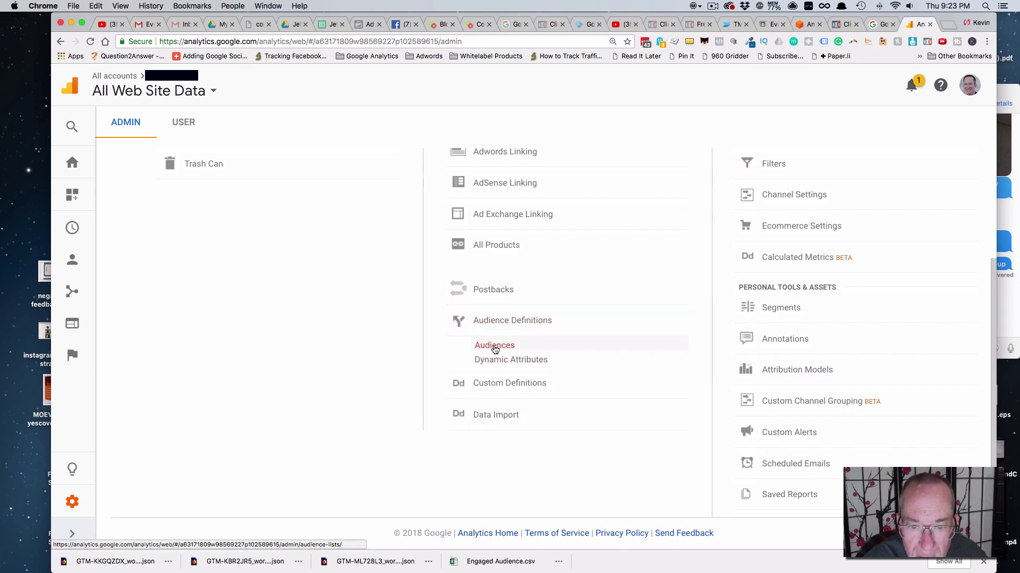
pyautogui.click(495, 346)
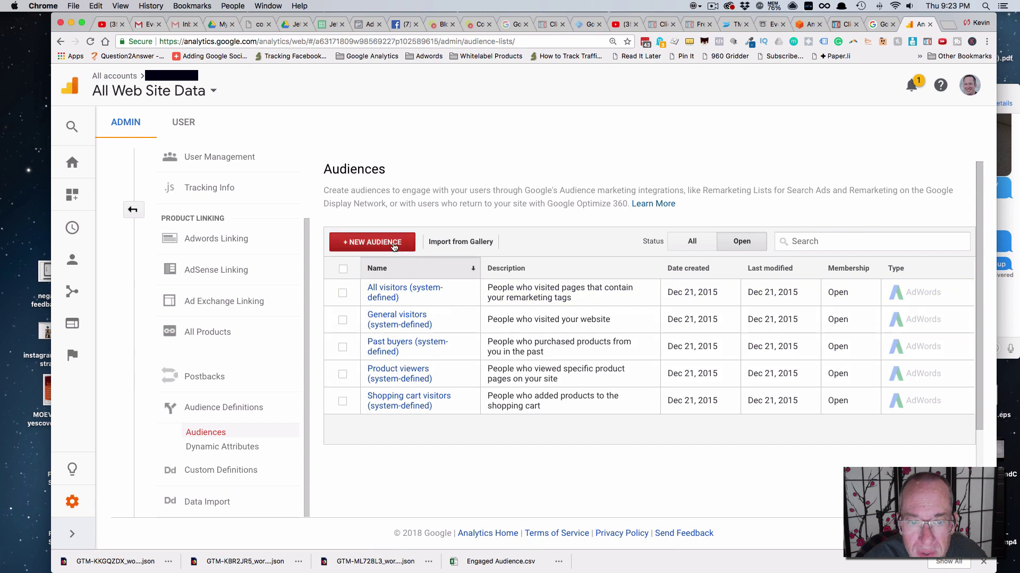
# - Start a new audience using All Web Site Data as the source
pyautogui.click(393, 245)
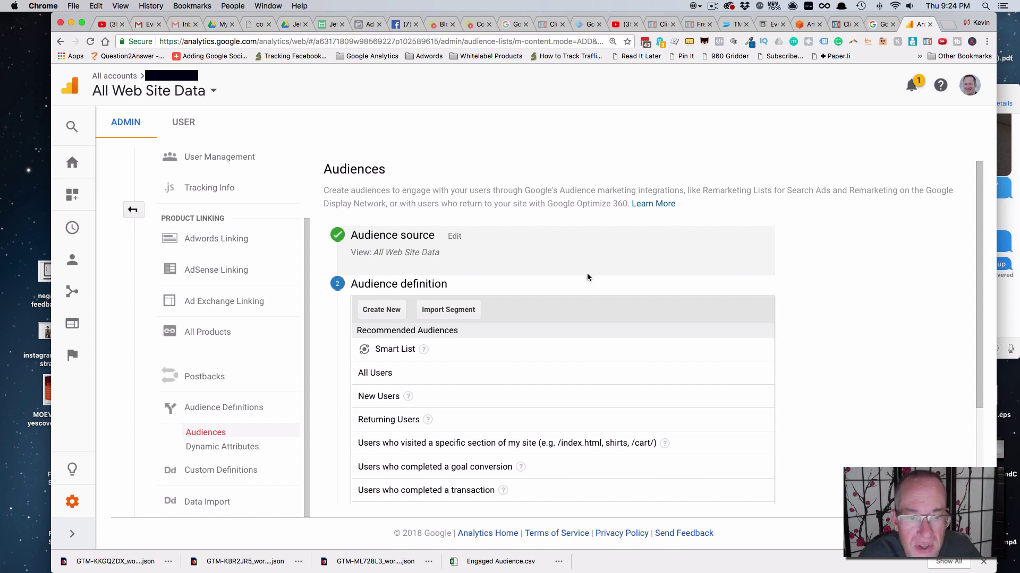
pyautogui.scroll(-2, 432, 254)
pyautogui.scroll(-3, 446, 255)
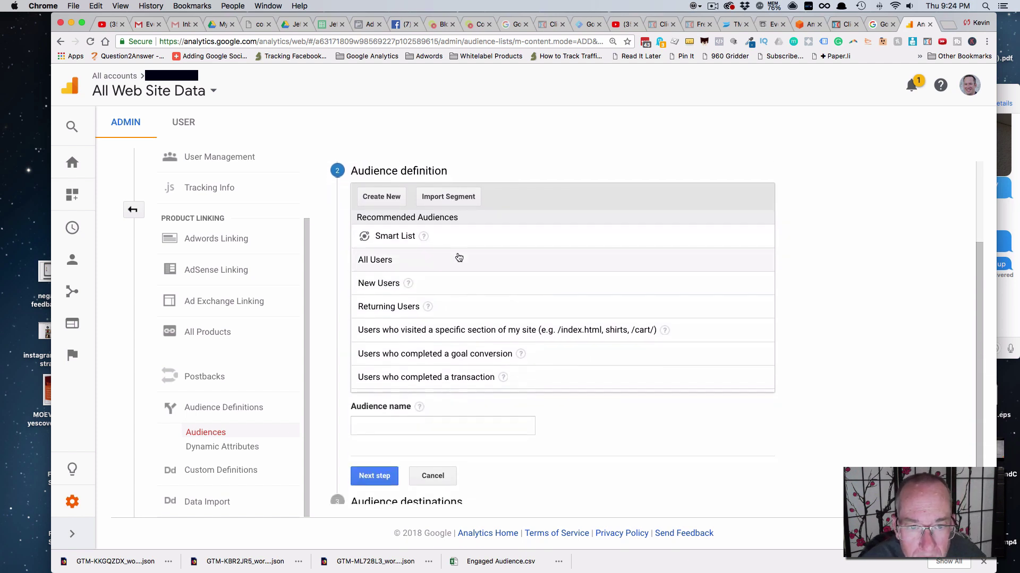
pyautogui.scroll(1, 446, 255)
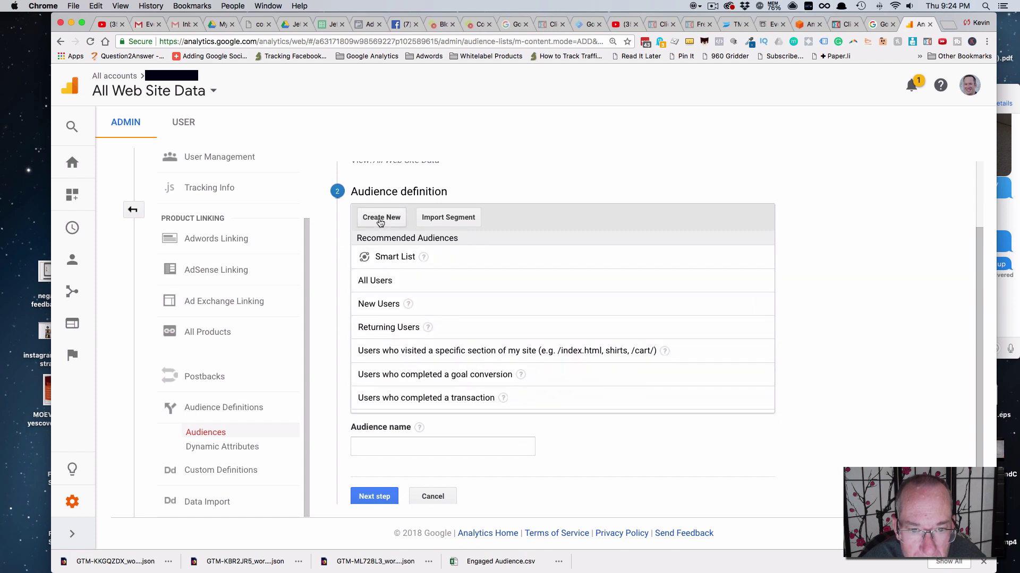
# - Add a custom condition: Event Category contains Natural Body Scrub
pyautogui.click(381, 220)
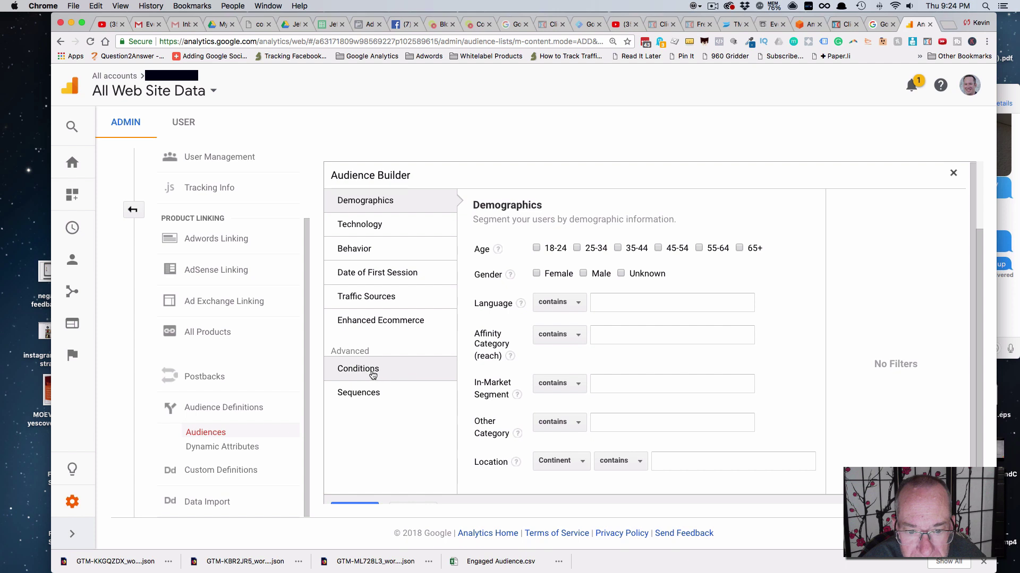
pyautogui.click(357, 369)
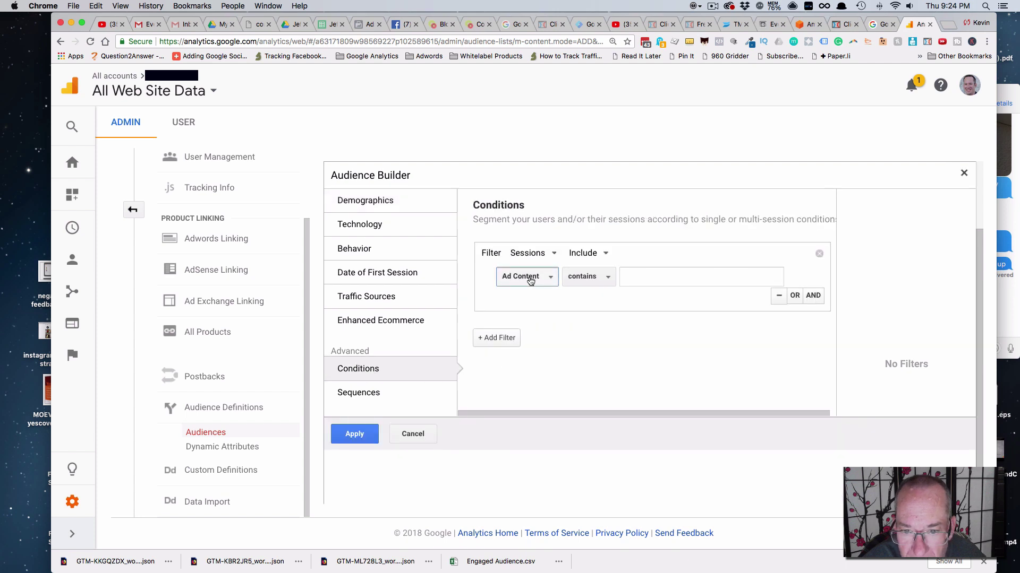
pyautogui.click(526, 276)
pyautogui.click(530, 330)
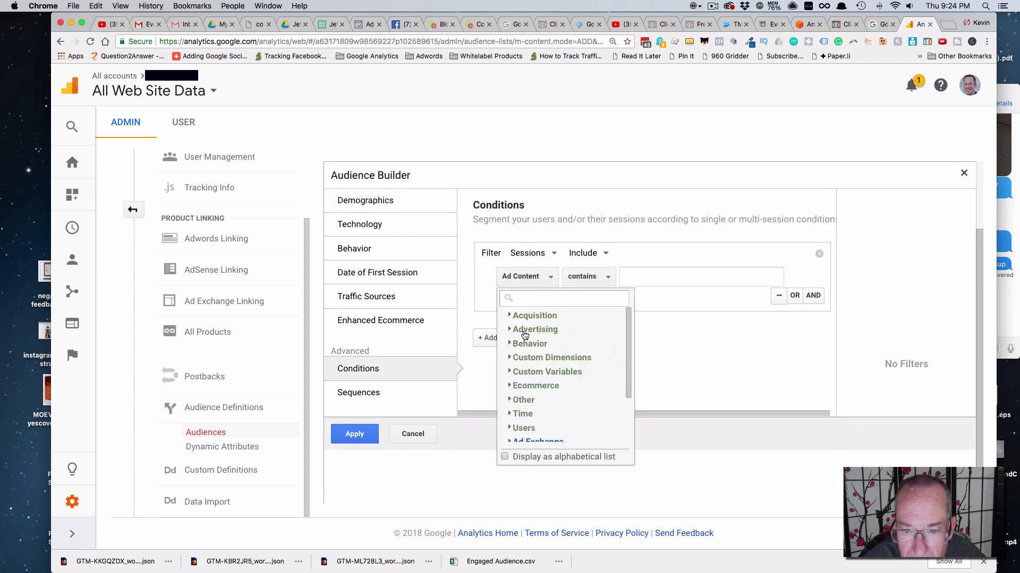
pyautogui.click(529, 343)
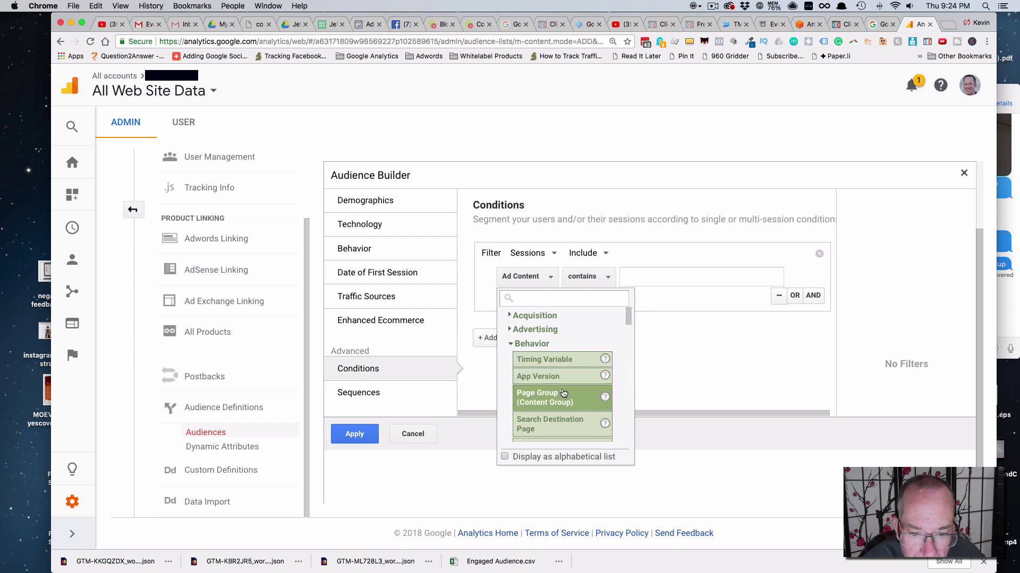
pyautogui.scroll(-1, 562, 391)
pyautogui.scroll(-2, 561, 393)
pyautogui.scroll(-2, 562, 394)
pyautogui.scroll(-2, 561, 394)
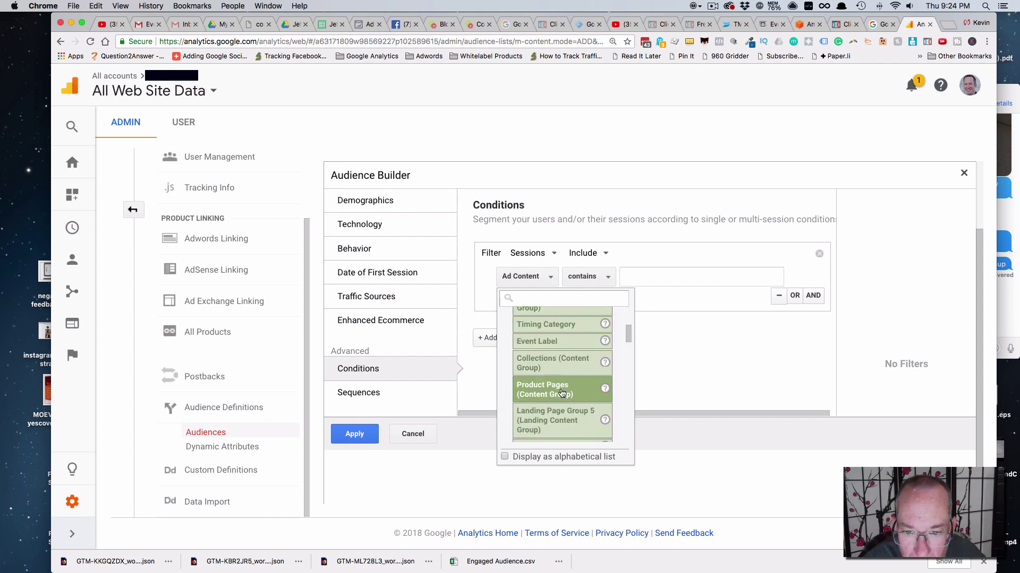
pyautogui.scroll(-1, 561, 394)
pyautogui.scroll(-2, 562, 394)
pyautogui.scroll(-2, 562, 394)
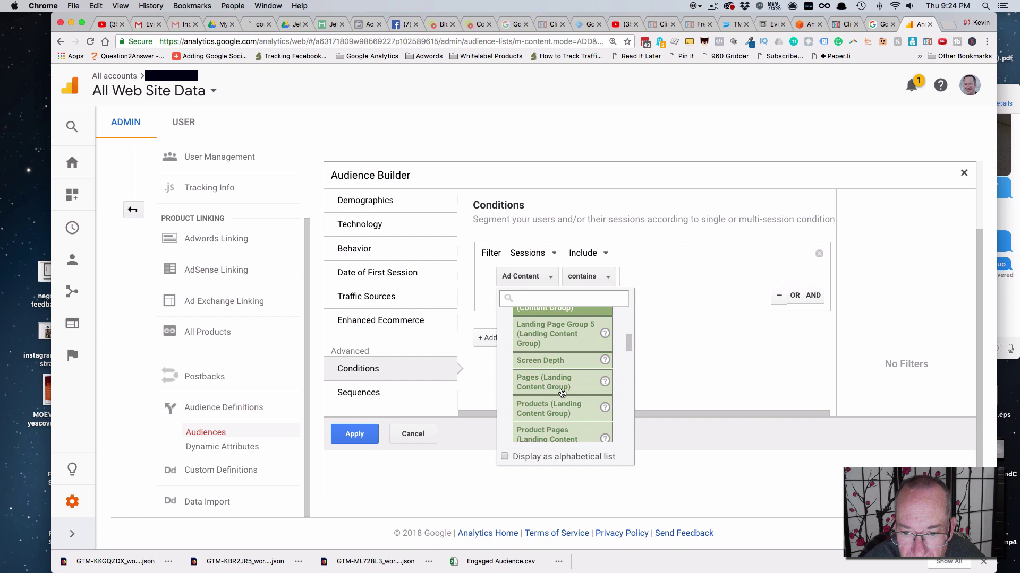
pyautogui.scroll(-2, 561, 393)
pyautogui.scroll(-2, 562, 394)
pyautogui.scroll(-2, 561, 394)
pyautogui.scroll(-1, 561, 394)
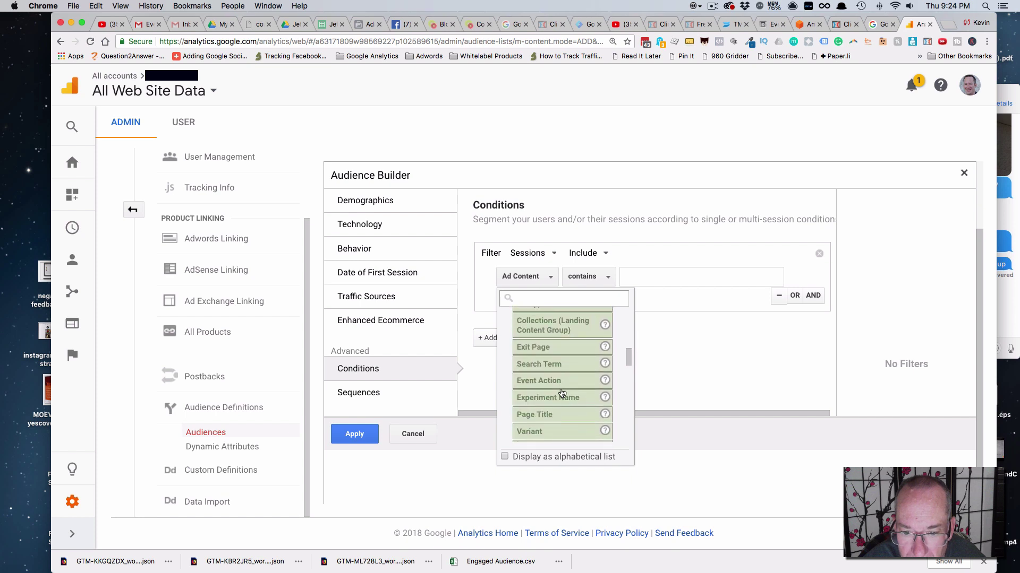
pyautogui.scroll(-1, 562, 394)
pyautogui.scroll(-1, 561, 394)
pyautogui.scroll(-2, 558, 393)
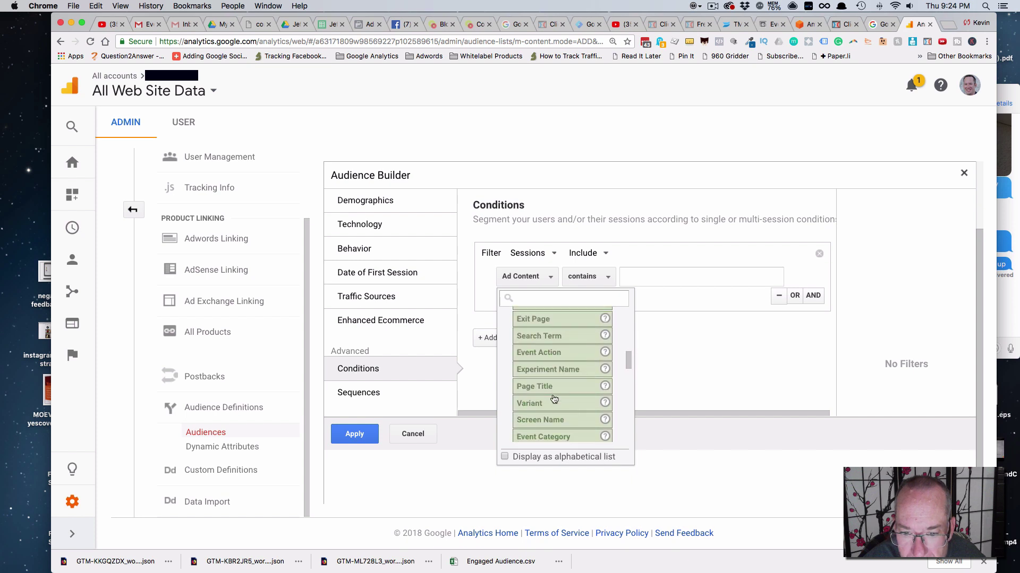
pyautogui.scroll(-1, 558, 392)
pyautogui.scroll(-2, 559, 393)
pyautogui.scroll(-1, 558, 392)
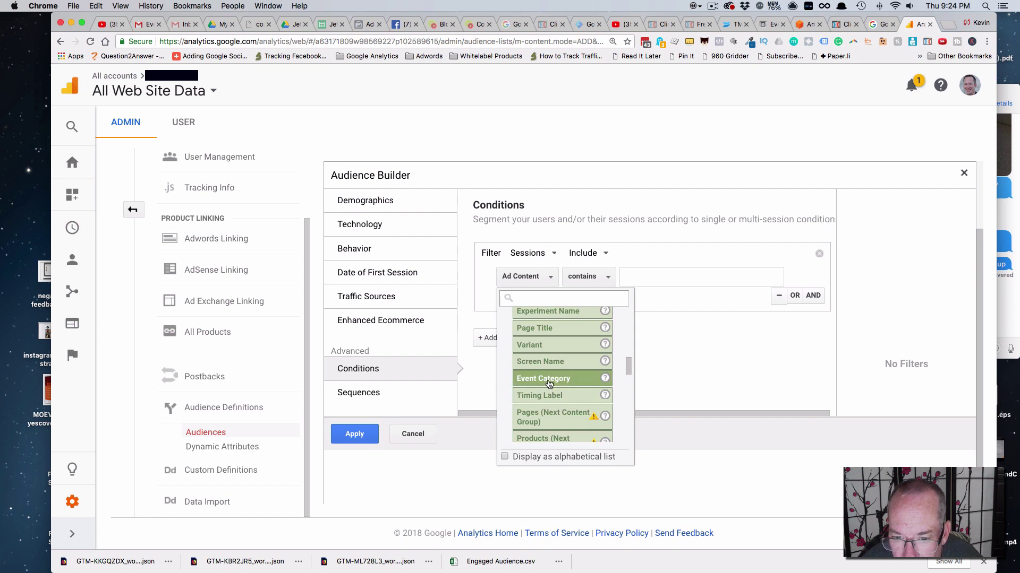
pyautogui.click(549, 379)
pyautogui.click(646, 276)
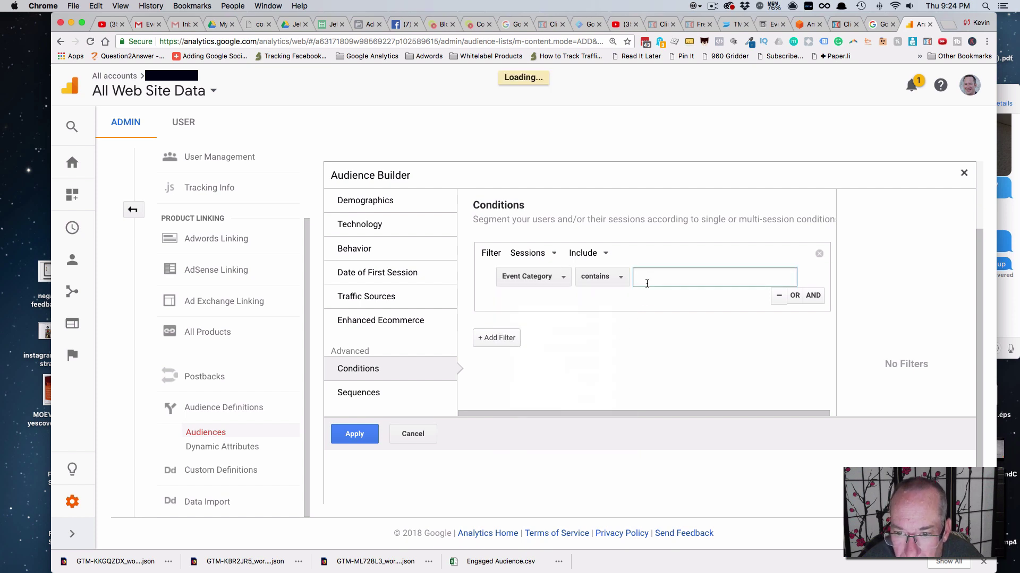
pyautogui.click(675, 298)
pyautogui.write('Natural Body Scrub')
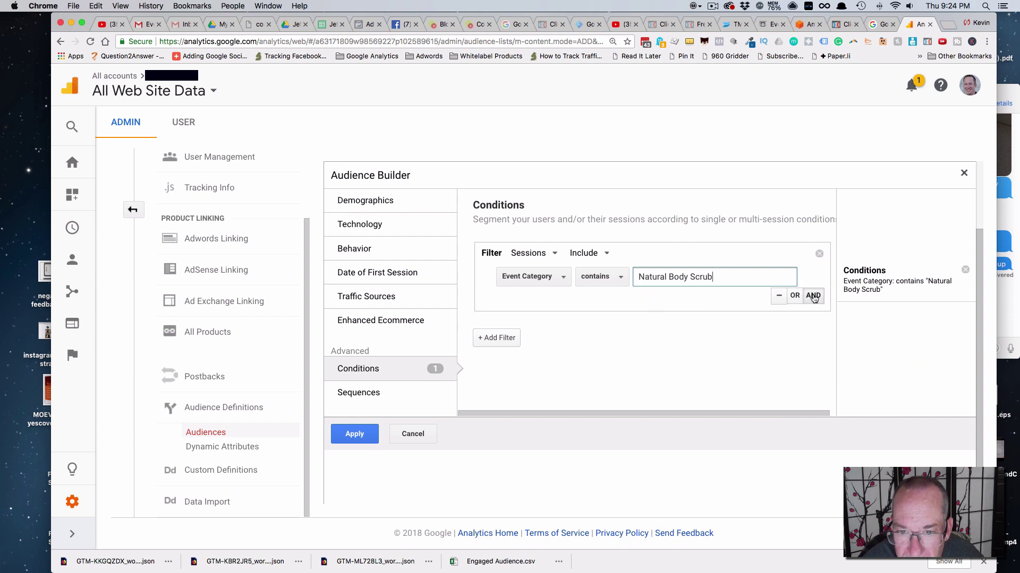
# - Add an AND condition: Event Action contains Viewed Product
pyautogui.click(814, 295)
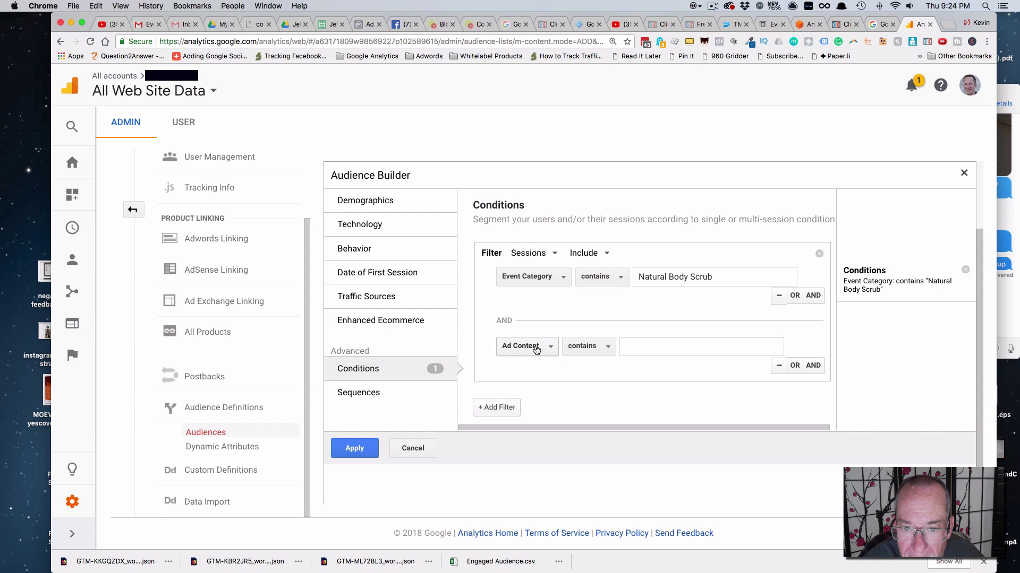
pyautogui.click(535, 349)
pyautogui.scroll(-3, 550, 401)
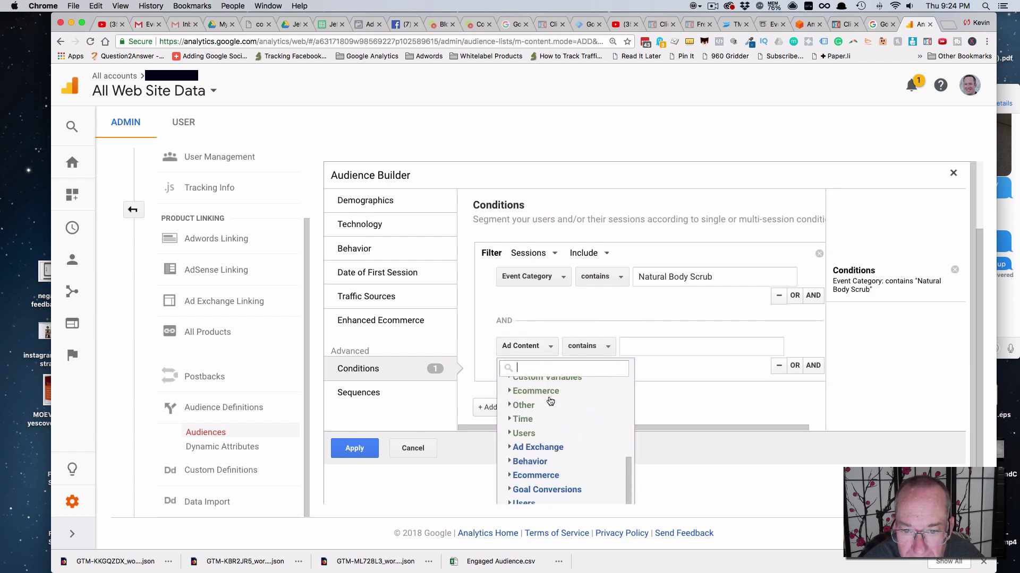
pyautogui.scroll(5, 549, 401)
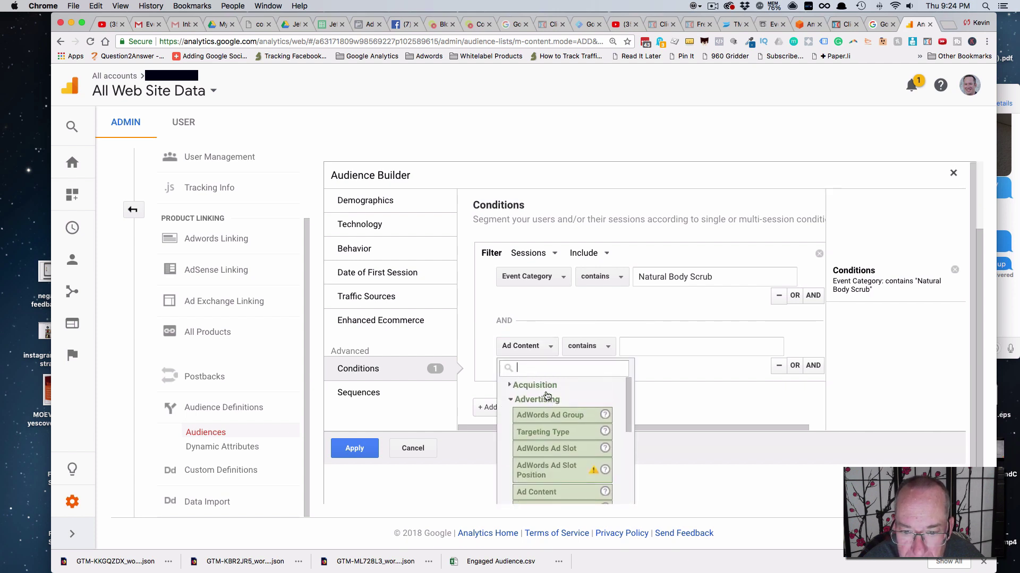
pyautogui.click(511, 400)
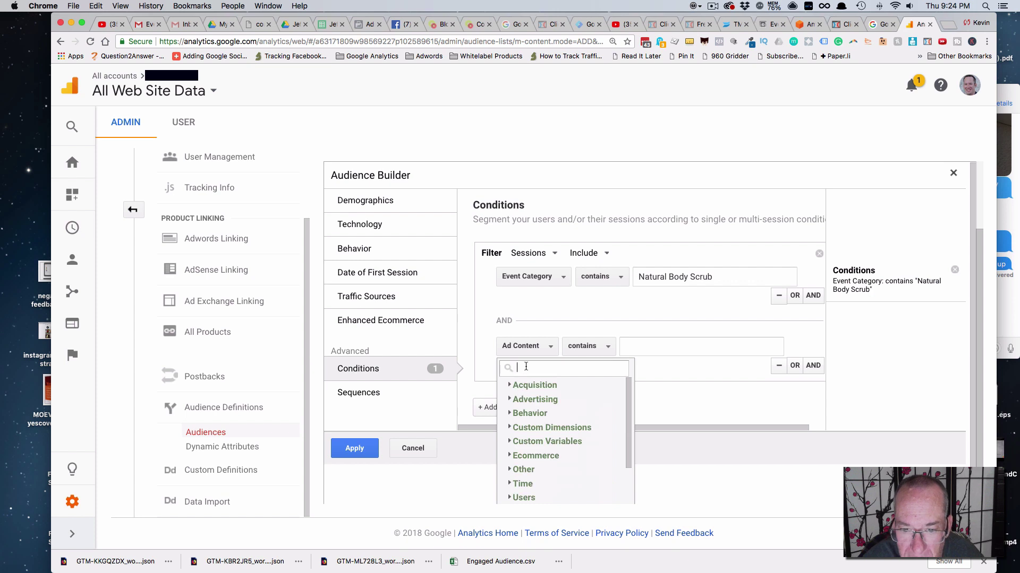
pyautogui.write('event')
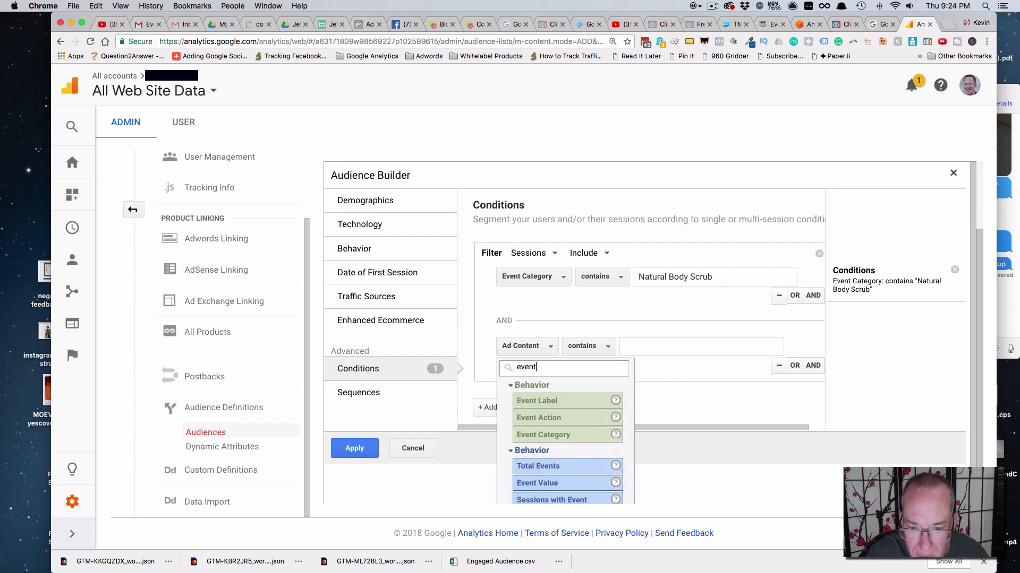
pyautogui.click(538, 416)
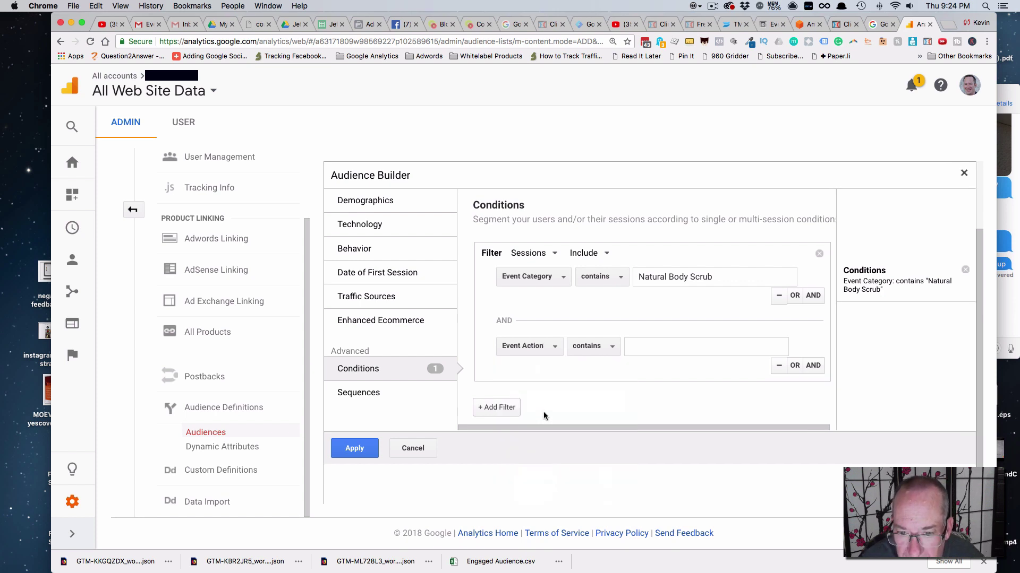
pyautogui.click(636, 350)
pyautogui.click(637, 347)
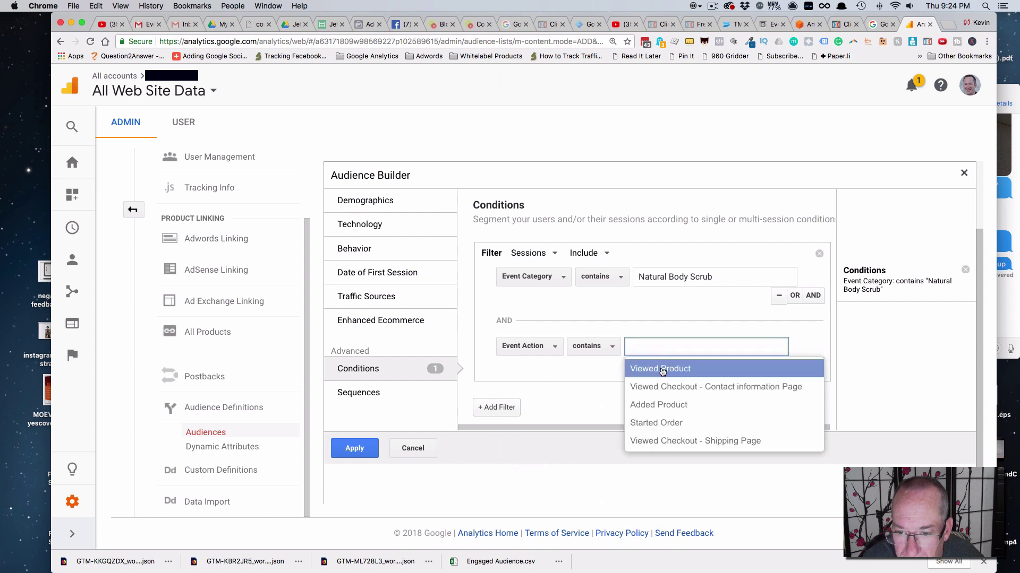
pyautogui.click(661, 369)
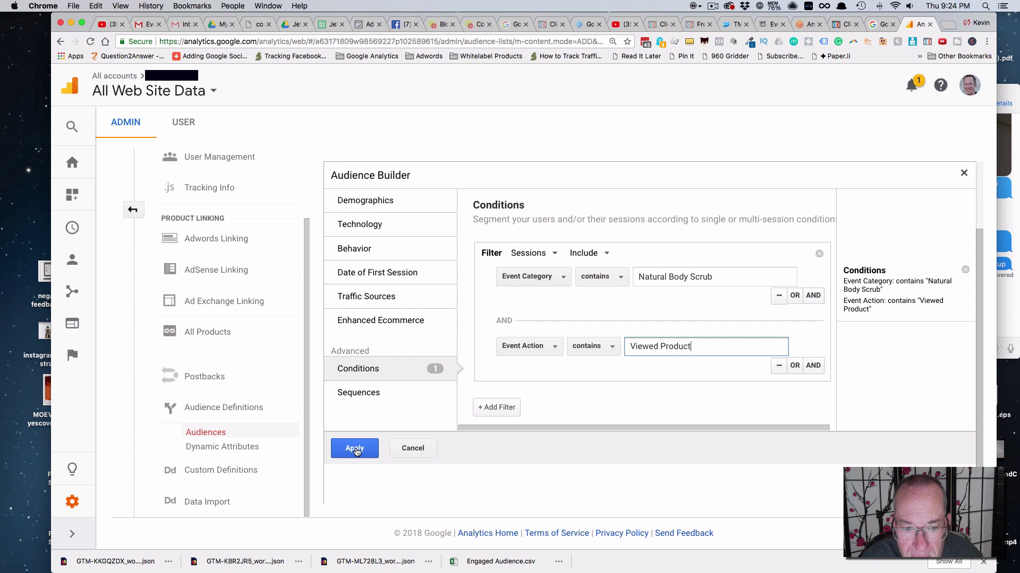
# - Apply the conditions, set 14-day membership, and name the audience 'Viewed Products - Natural Body Scrub Category'
pyautogui.click(354, 449)
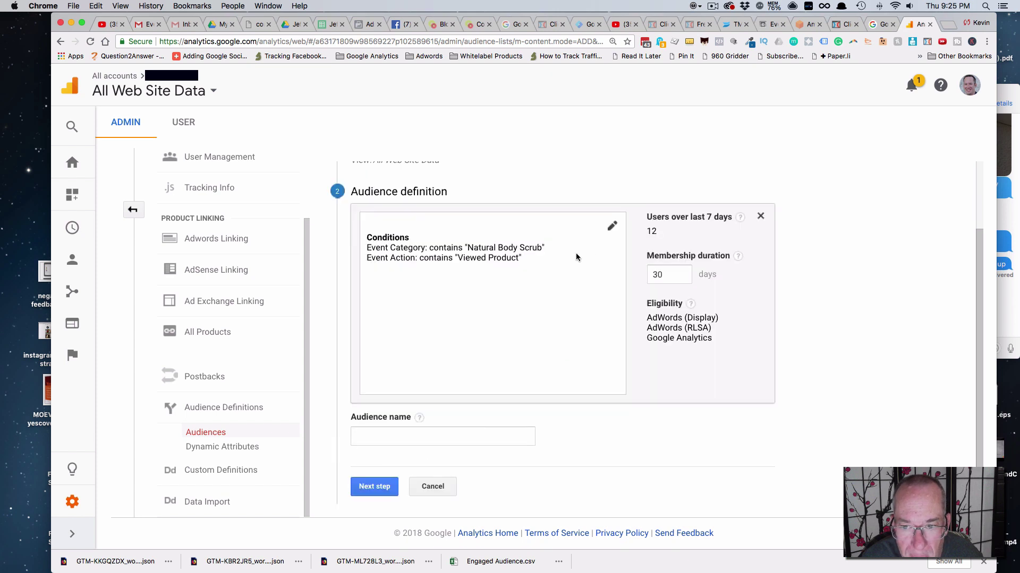
pyautogui.moveTo(677, 274); pyautogui.dragTo(647, 284)
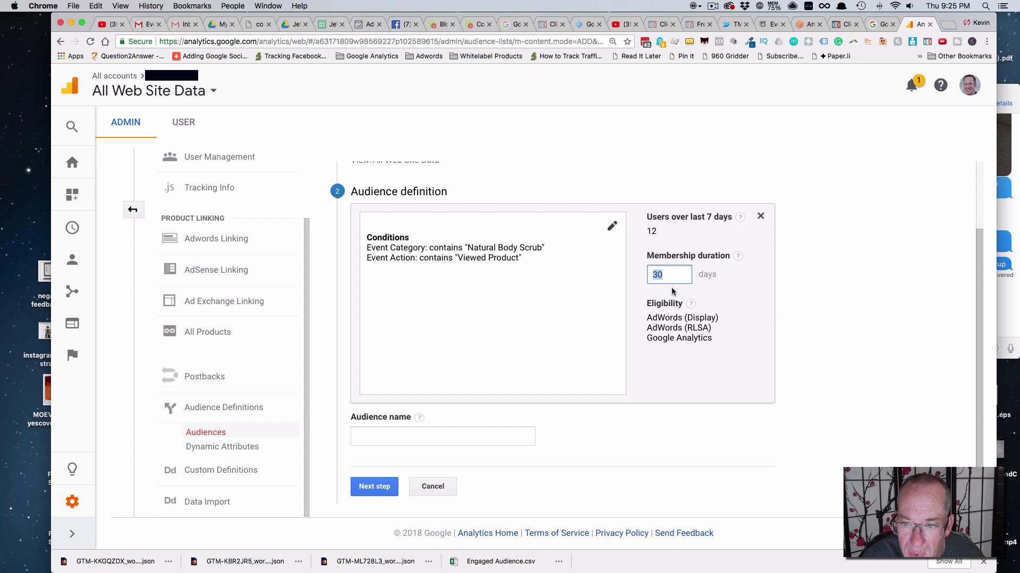
pyautogui.write('14')
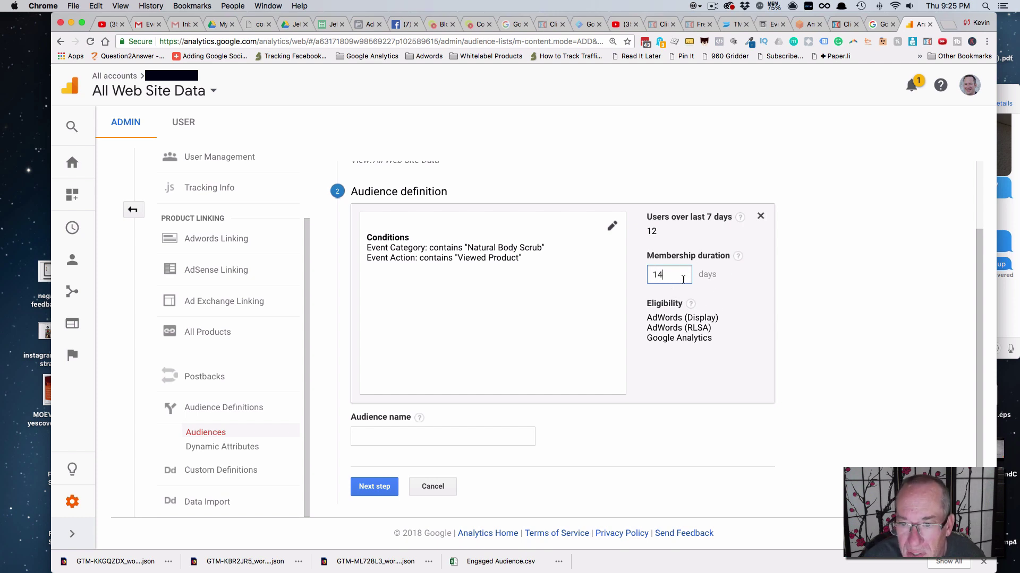
pyautogui.click(435, 434)
pyautogui.write('V')
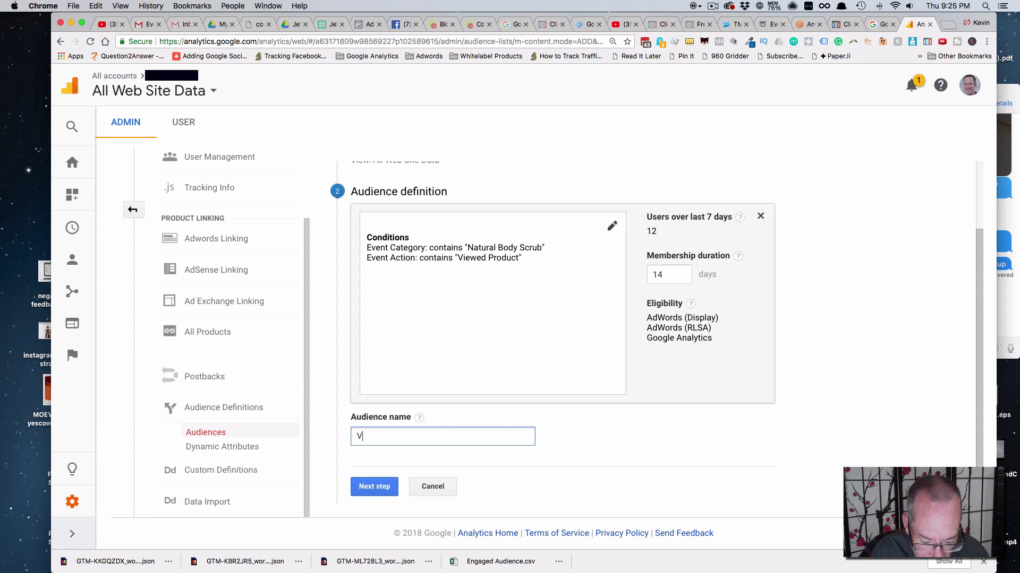
pyautogui.write('iewed Products - Na')
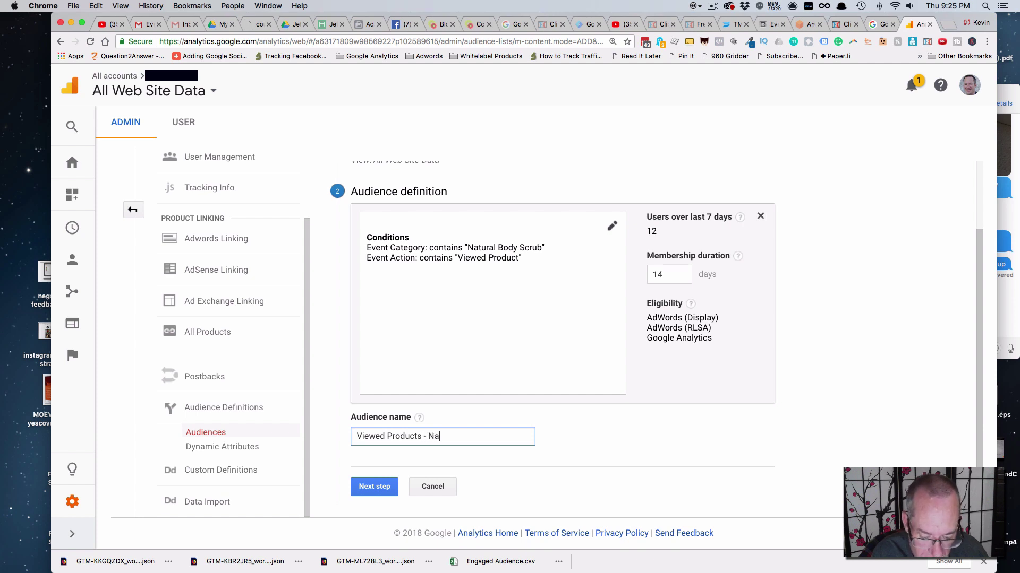
pyautogui.write('tural Body Scrub')
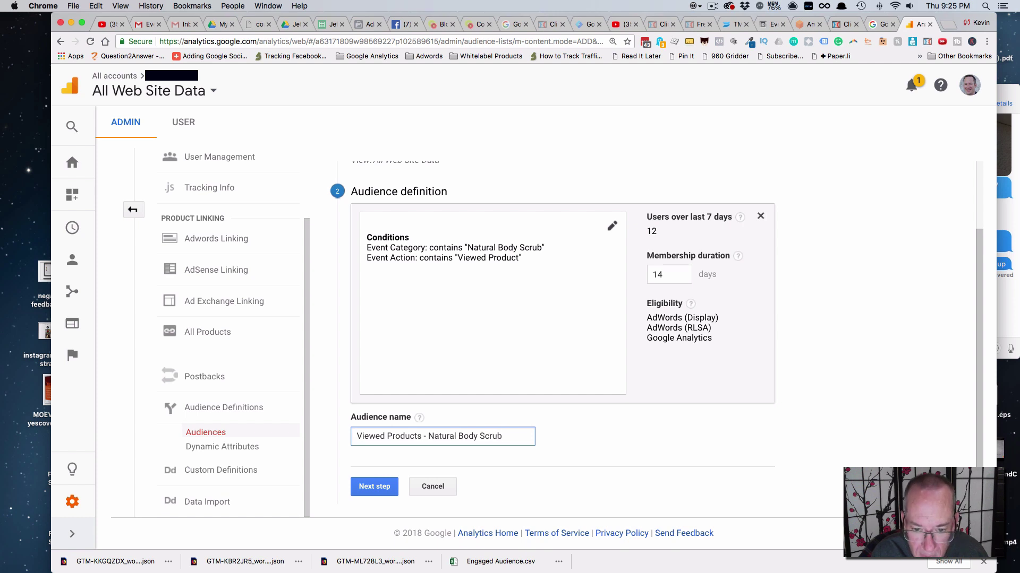
pyautogui.write('ory')
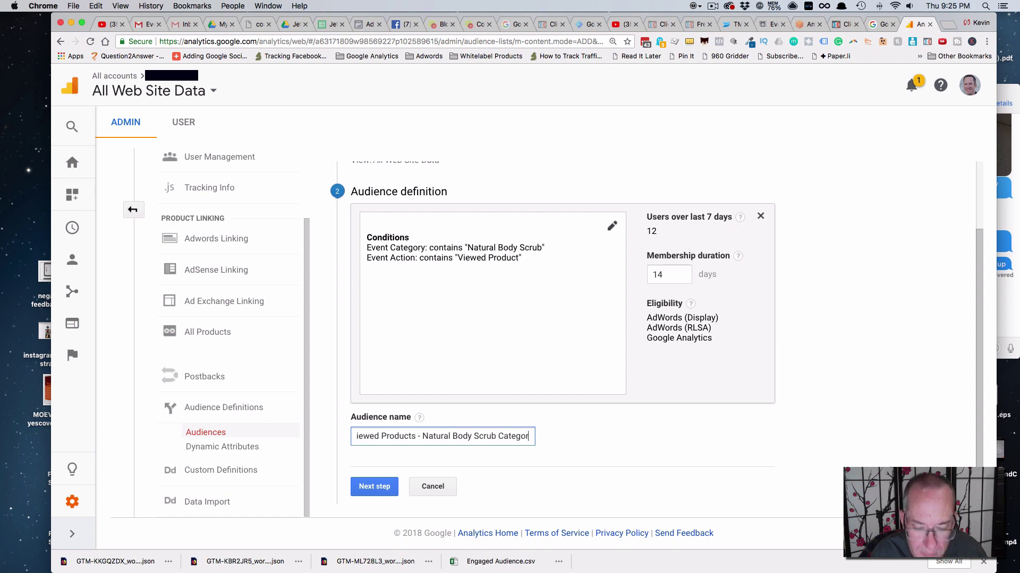
pyautogui.click(367, 489)
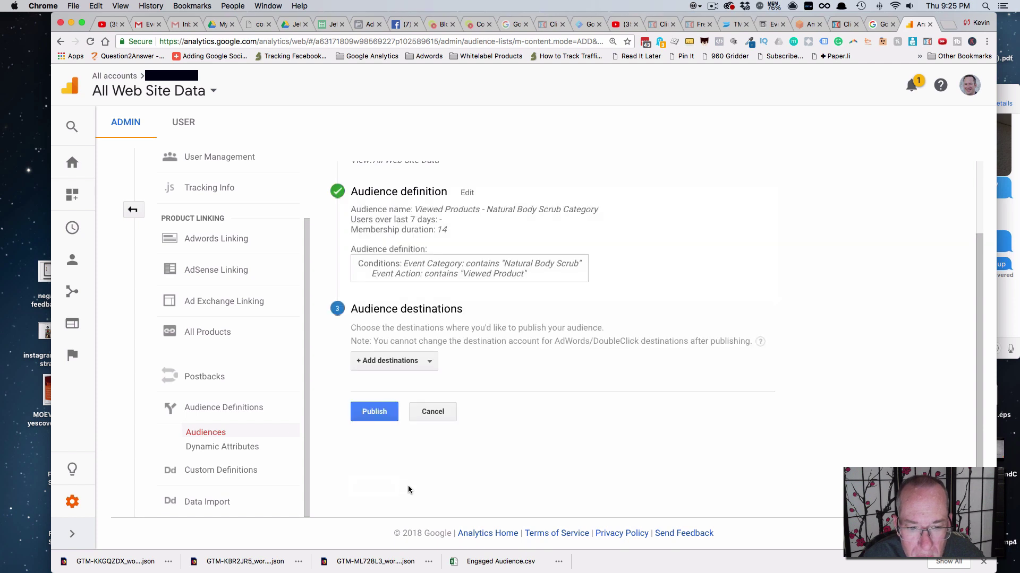
pyautogui.click(383, 366)
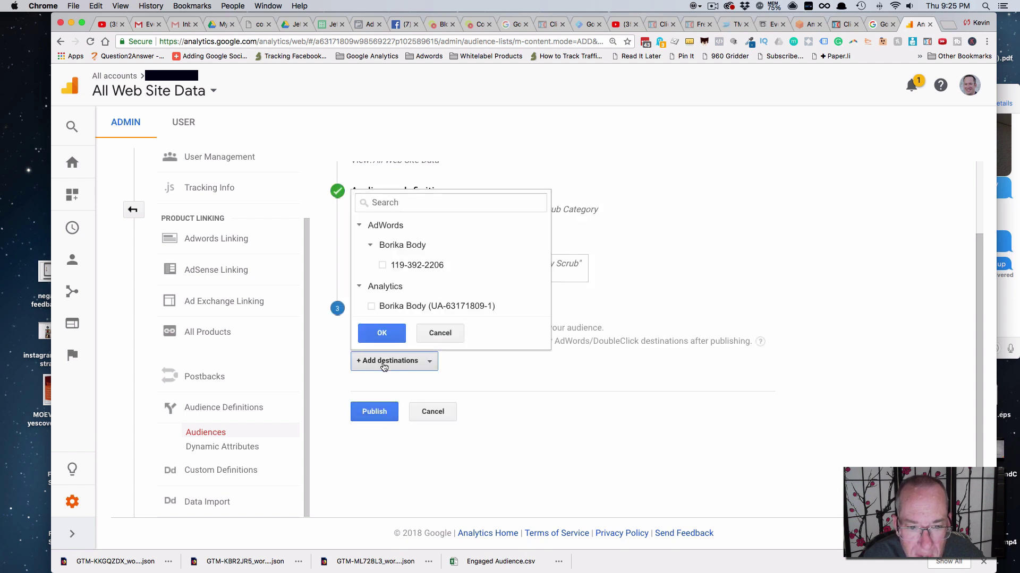
pyautogui.scroll(-1, 387, 266)
# - Publish the audience to the linked AdWords account and go back to Audiences
pyautogui.click(382, 264)
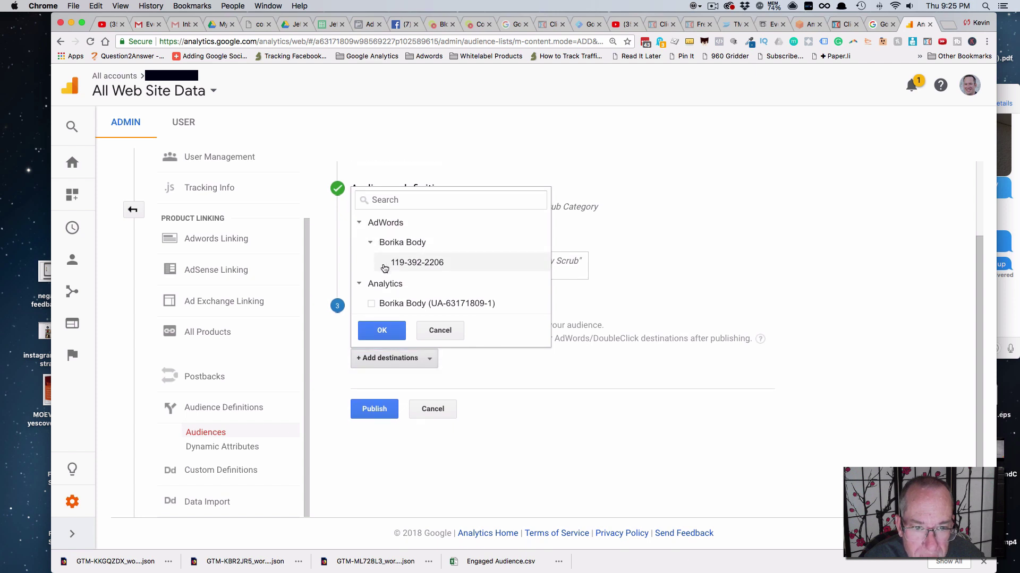
pyautogui.click(381, 331)
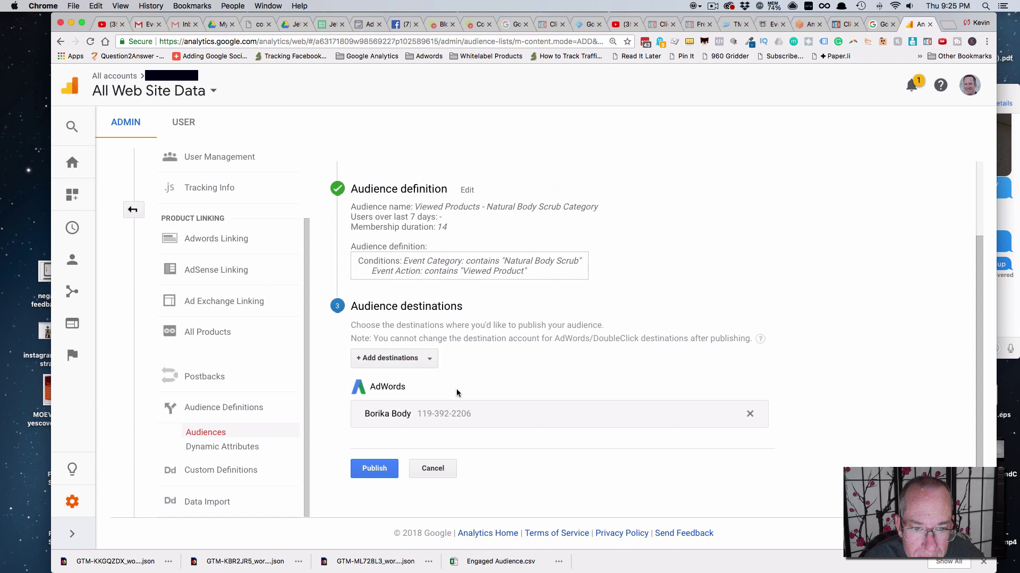
pyautogui.click(374, 469)
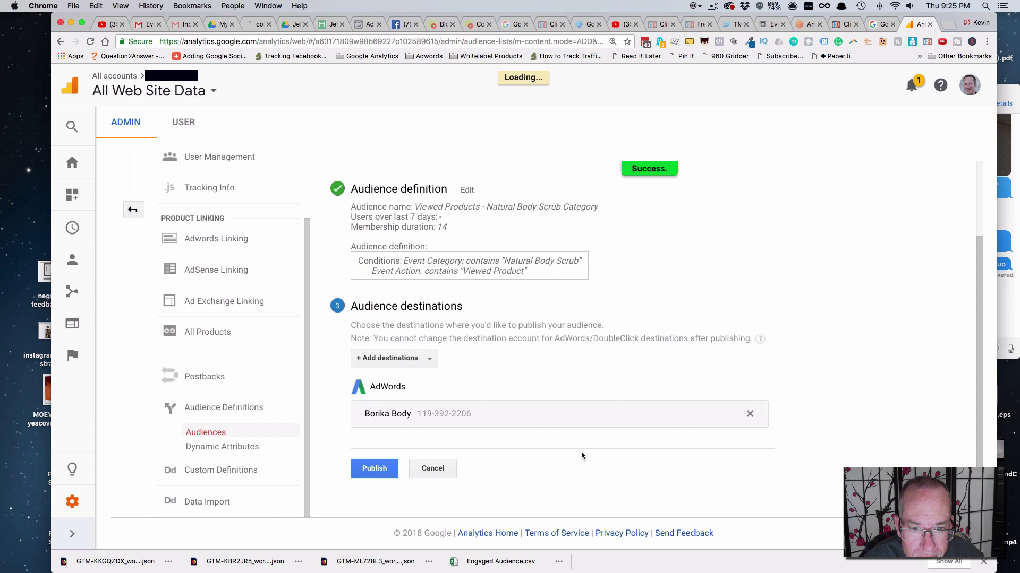
pyautogui.scroll(-3, 494, 401)
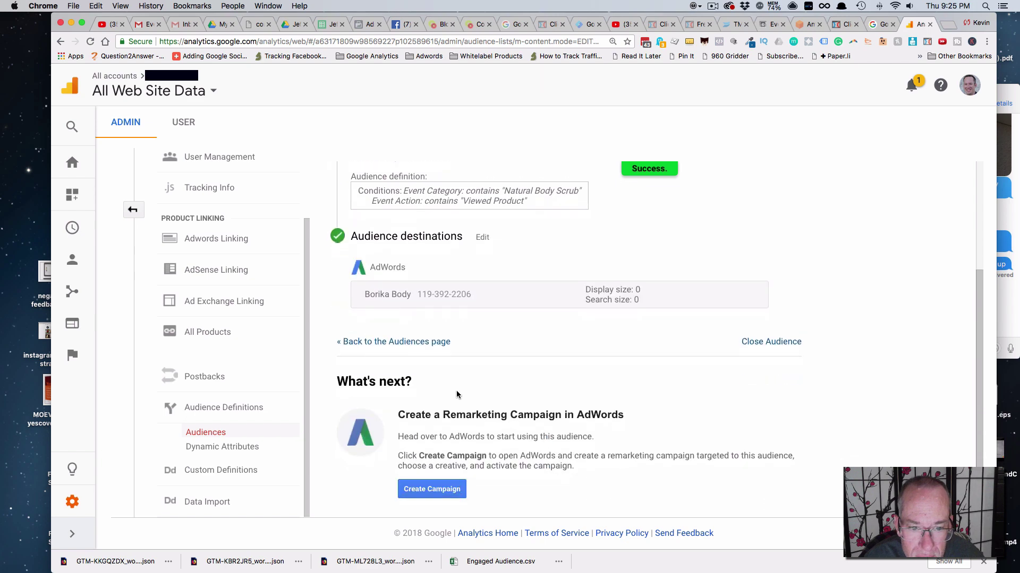
pyautogui.click(395, 341)
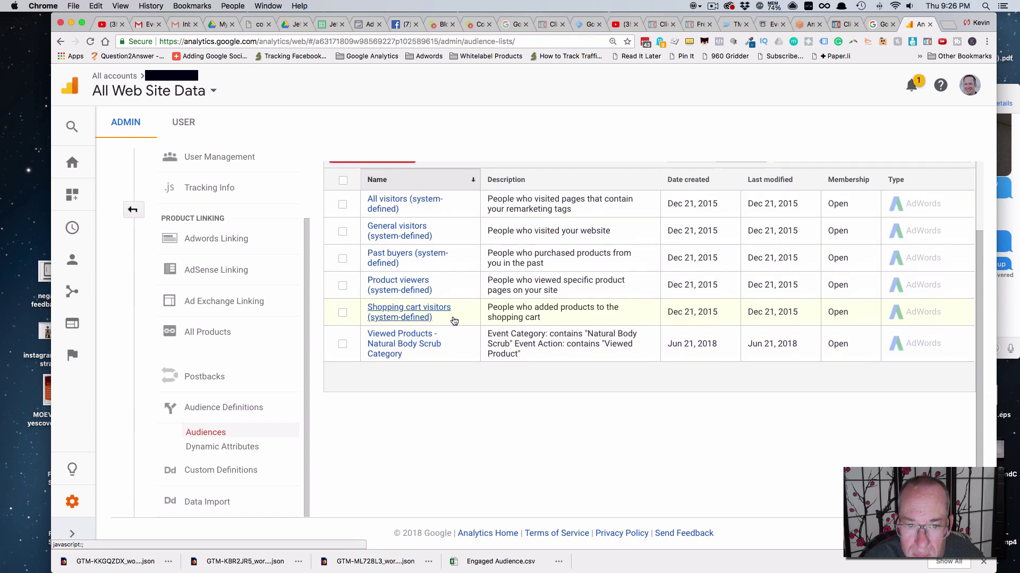
pyautogui.scroll(3, 454, 320)
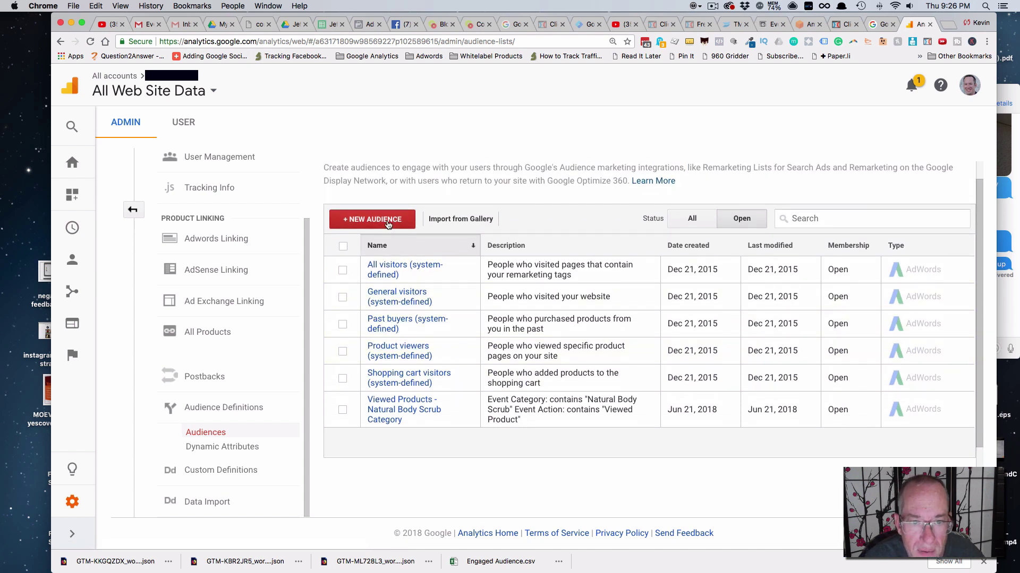
# - Start another custom audience with the condition Event Category contains Natural Body Scrub
pyautogui.click(388, 224)
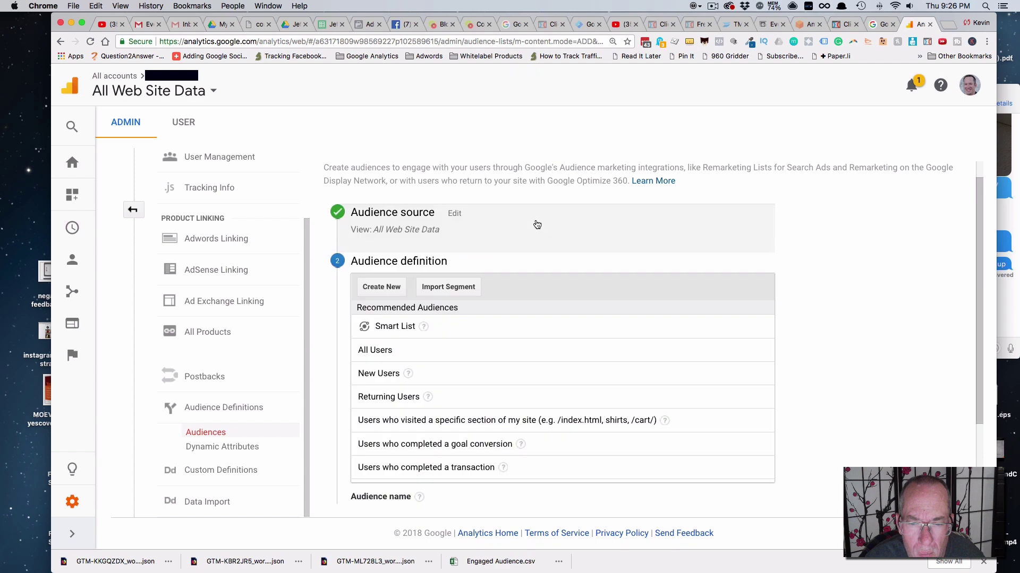
pyautogui.click(382, 286)
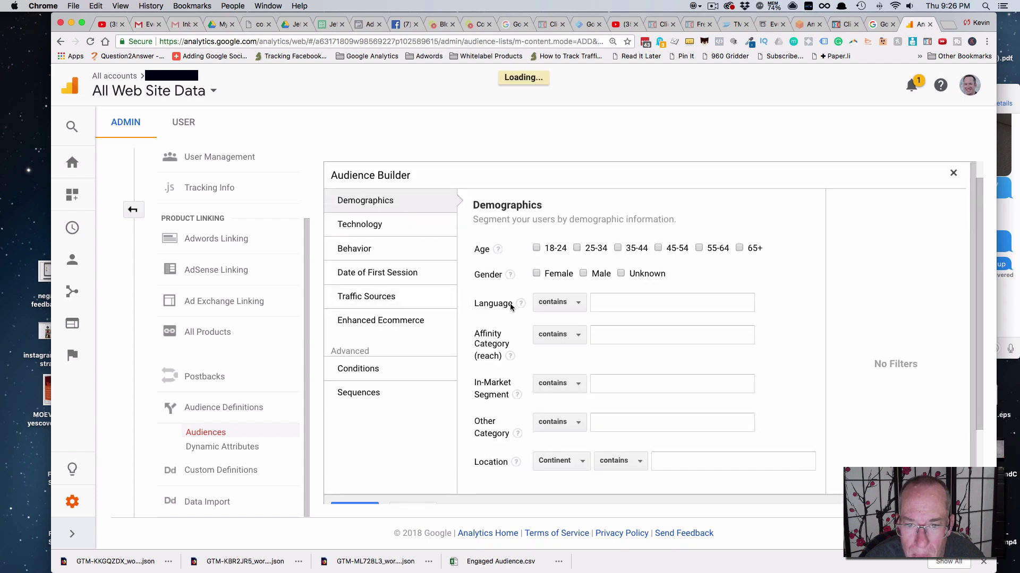
pyautogui.click(394, 370)
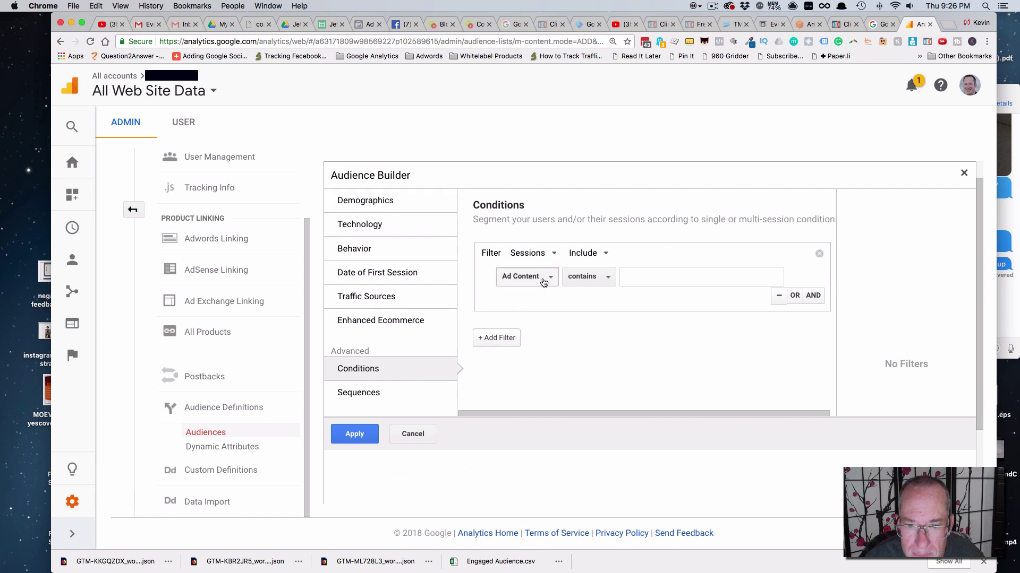
pyautogui.click(527, 277)
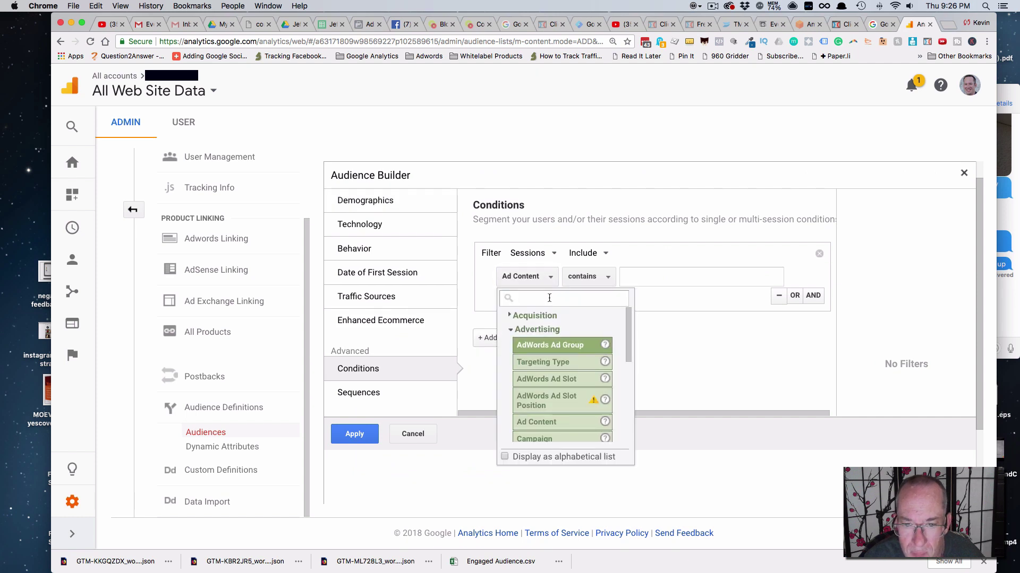
pyautogui.write('eve')
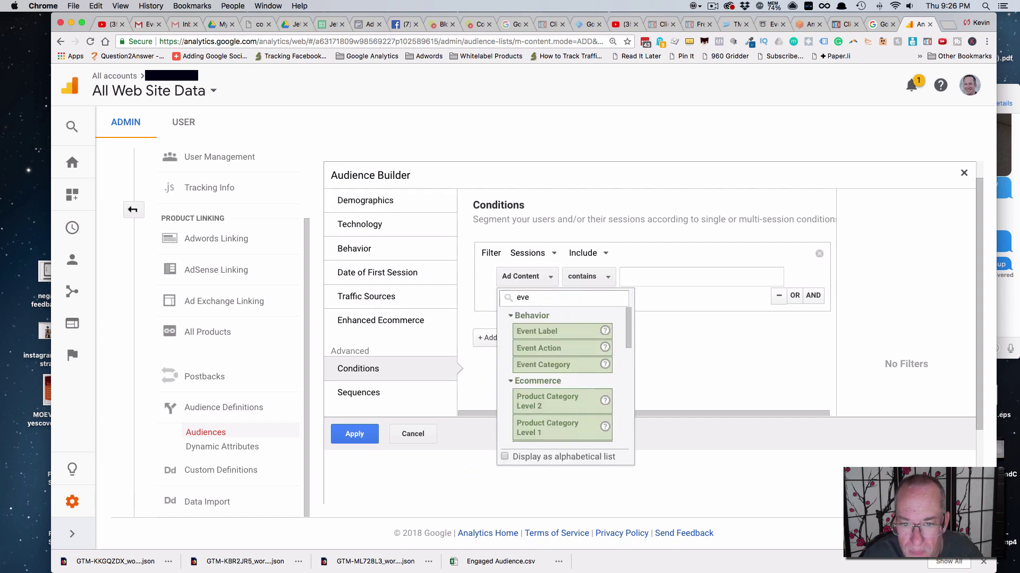
pyautogui.click(549, 367)
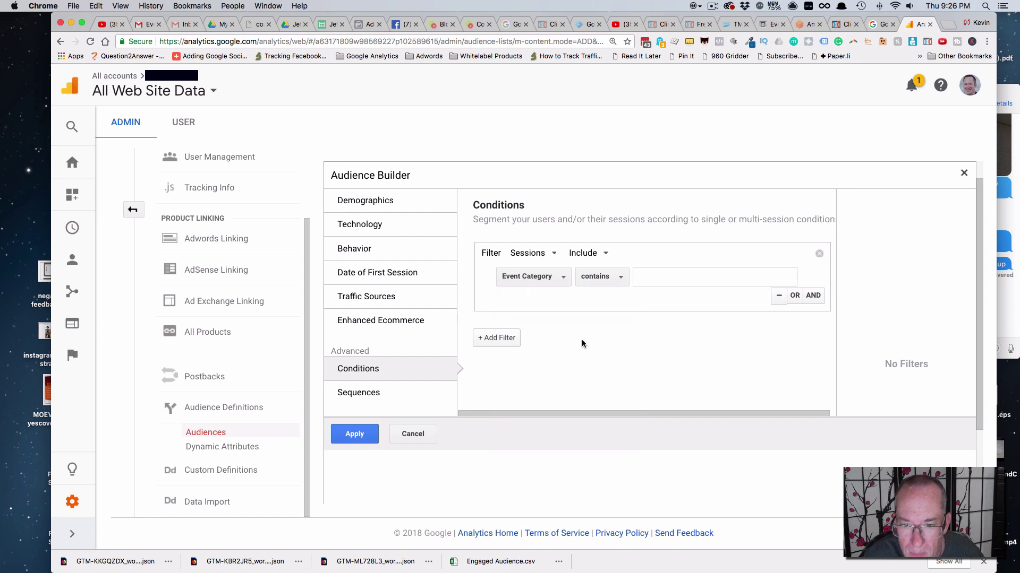
pyautogui.click(639, 277)
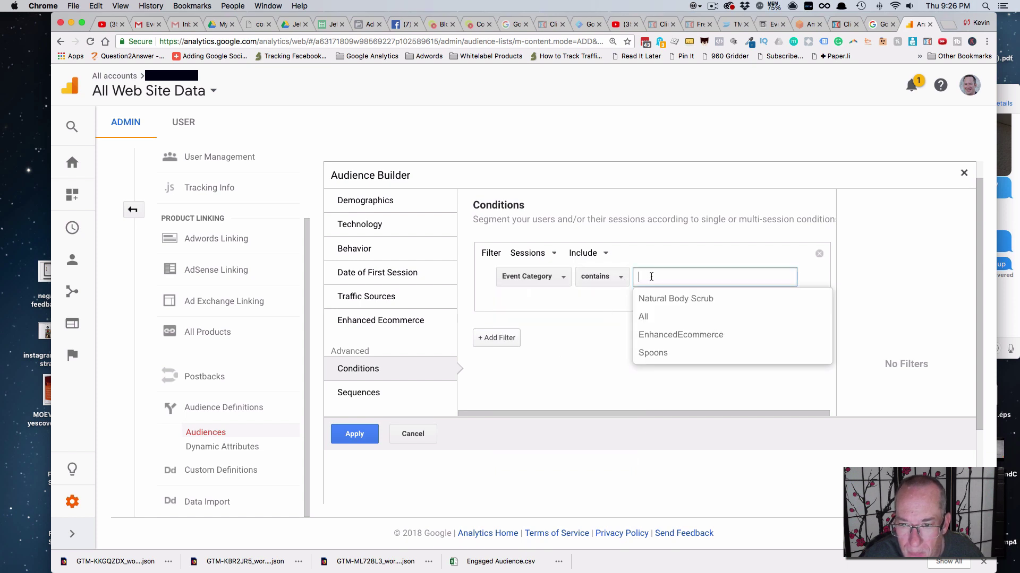
pyautogui.click(658, 298)
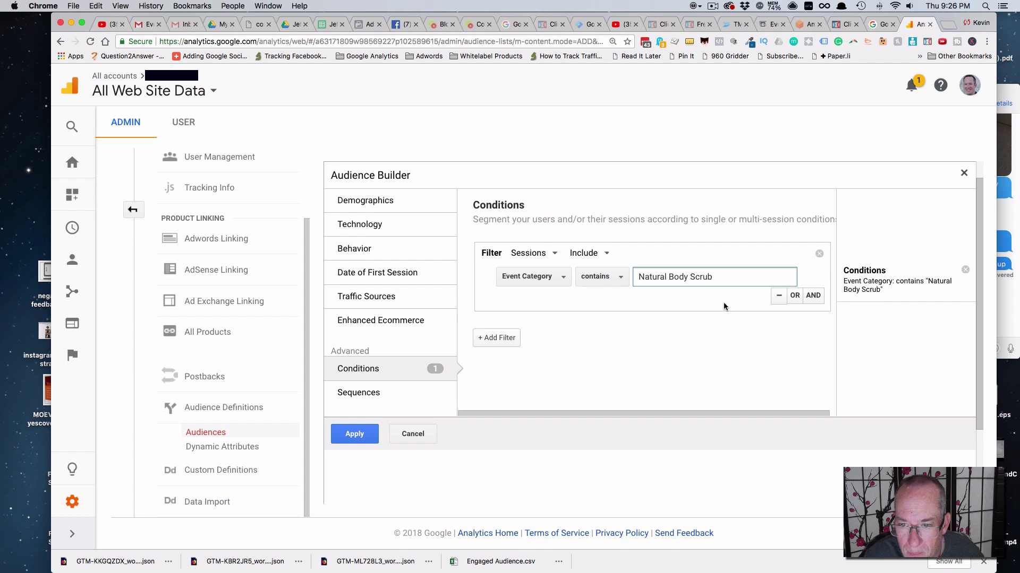
# - Add an AND condition: Event Action contains Added Product
pyautogui.click(813, 295)
pyautogui.click(526, 346)
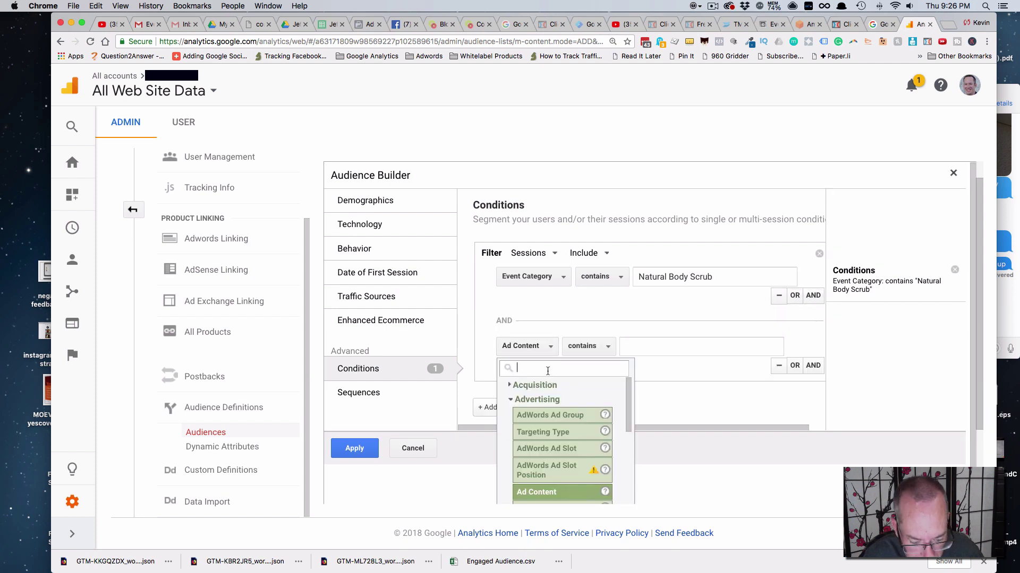
pyautogui.write('event')
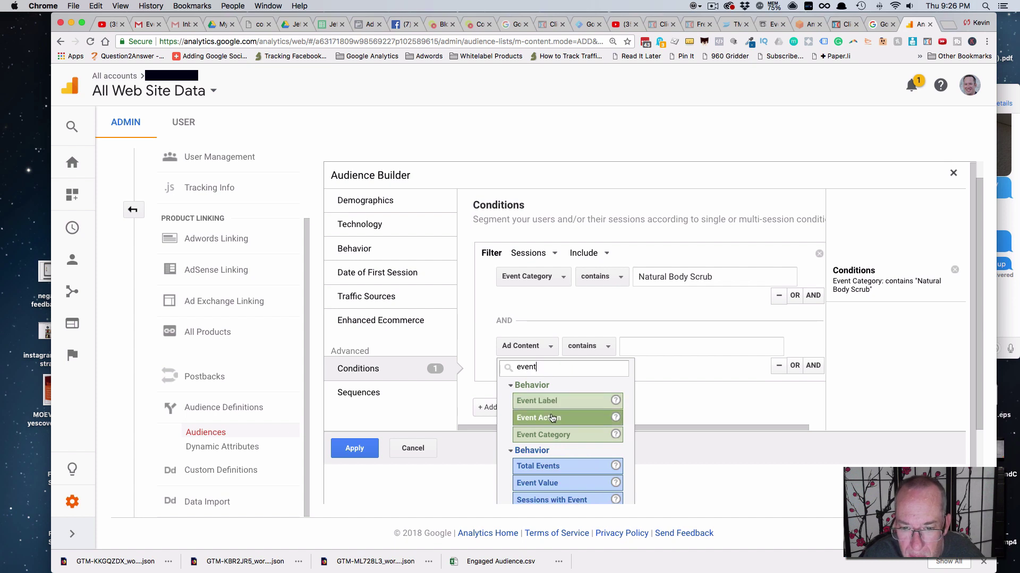
pyautogui.click(539, 417)
pyautogui.click(701, 346)
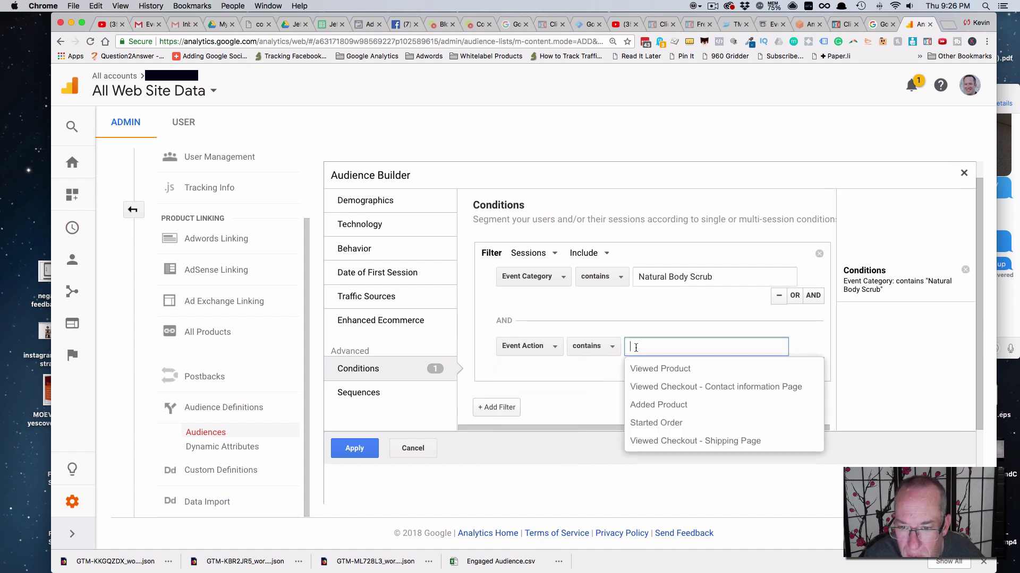
pyautogui.click(651, 404)
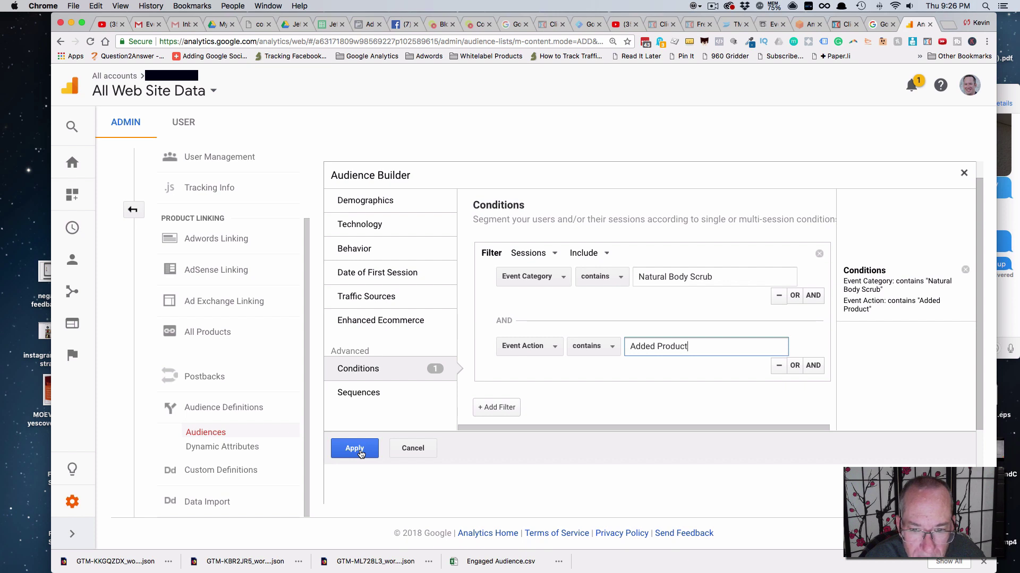
# - Apply conditions, set 14-day membership, and name it 'Added Product - Natural Body Scrub Category - 14 Days'
pyautogui.click(354, 449)
pyautogui.scroll(-3, 460, 390)
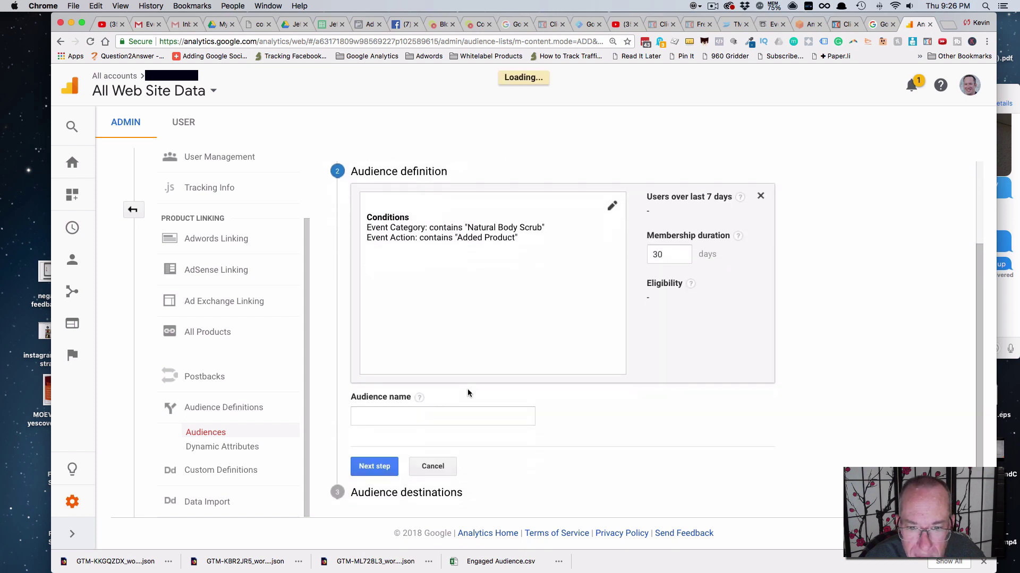
pyautogui.click(412, 404)
pyautogui.write('Added Product - Natur')
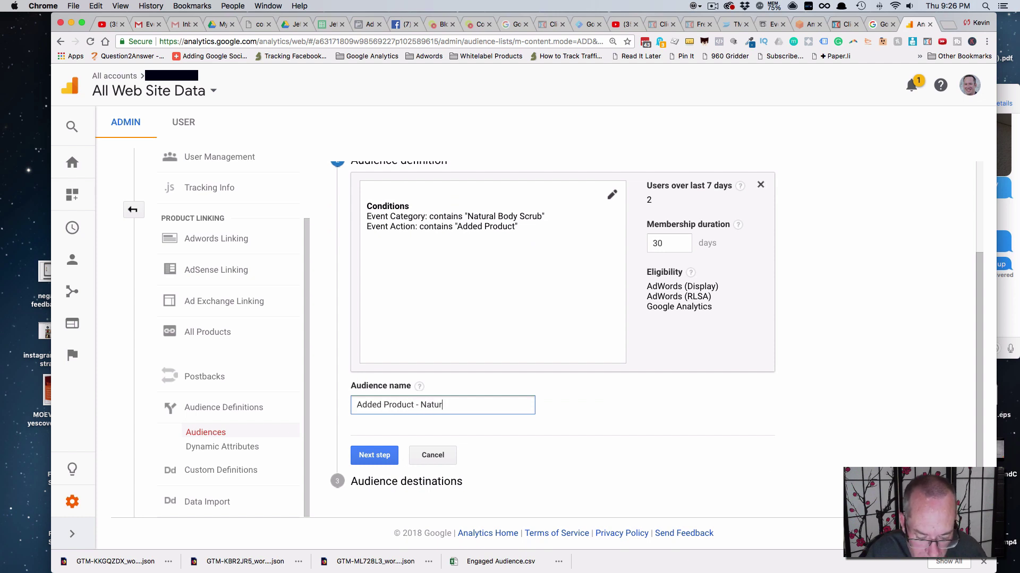
pyautogui.write('al Body Scrub Ca')
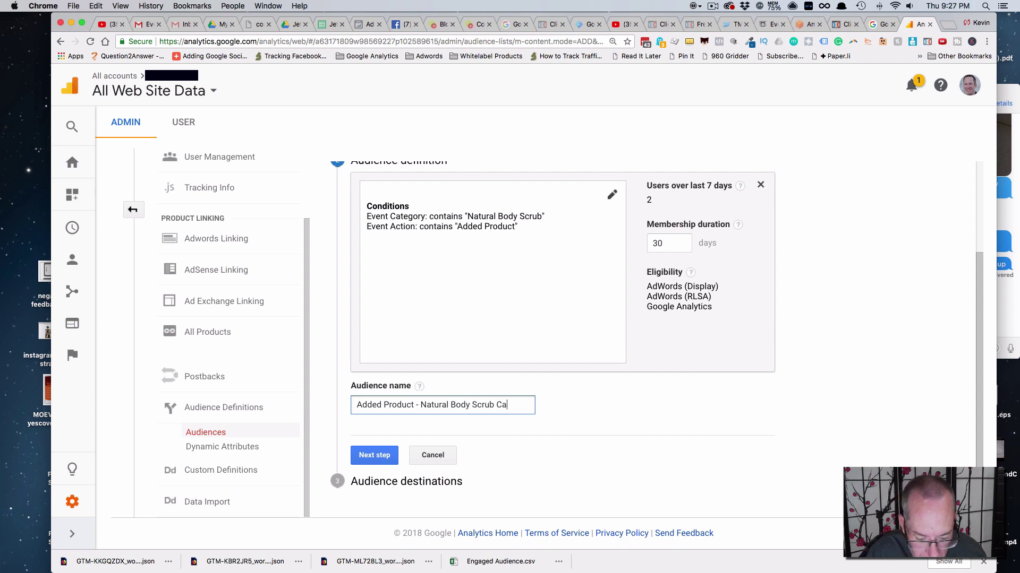
pyautogui.write(' y')
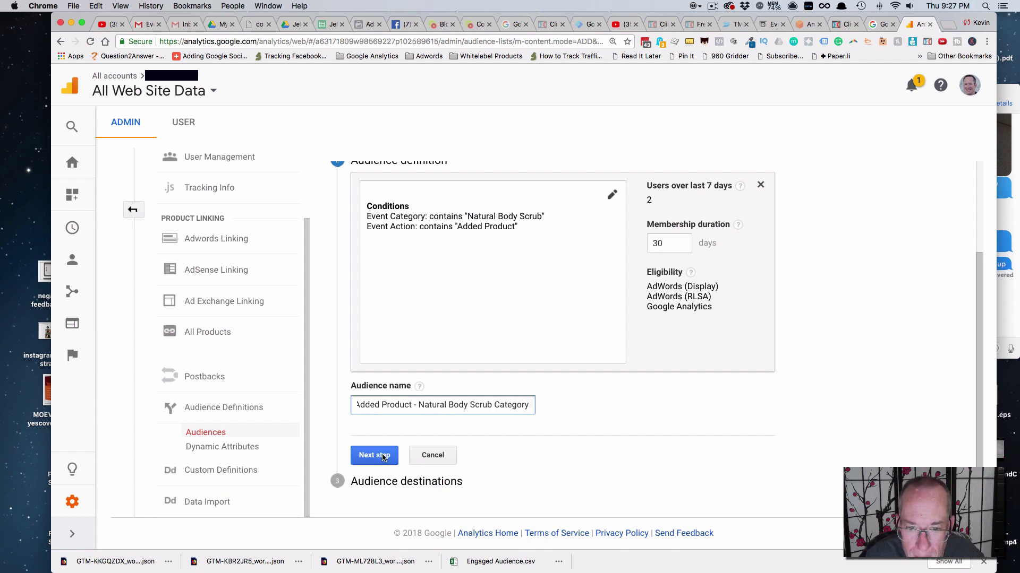
pyautogui.doubleClick(660, 243)
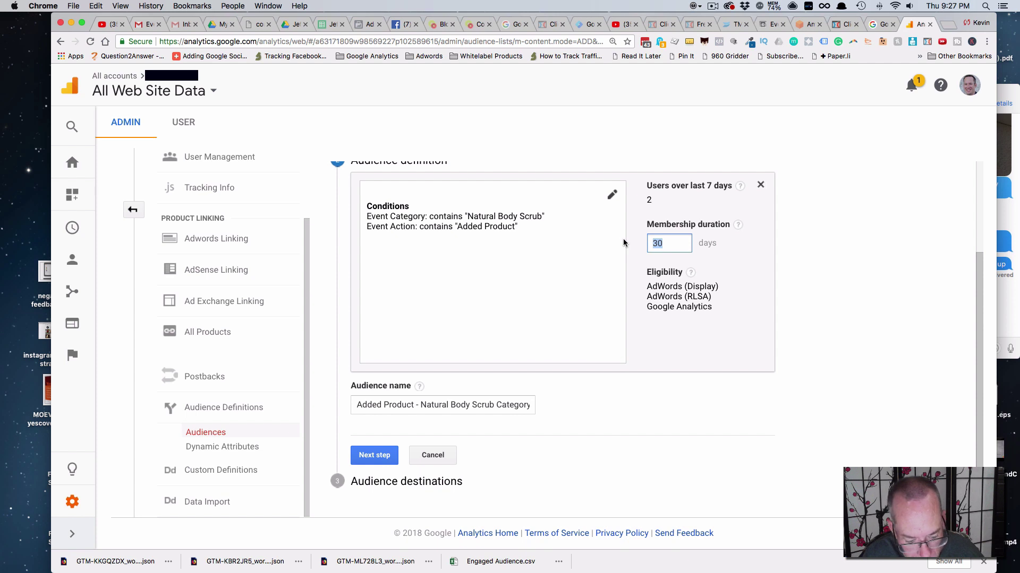
pyautogui.write('14')
pyautogui.click(525, 405)
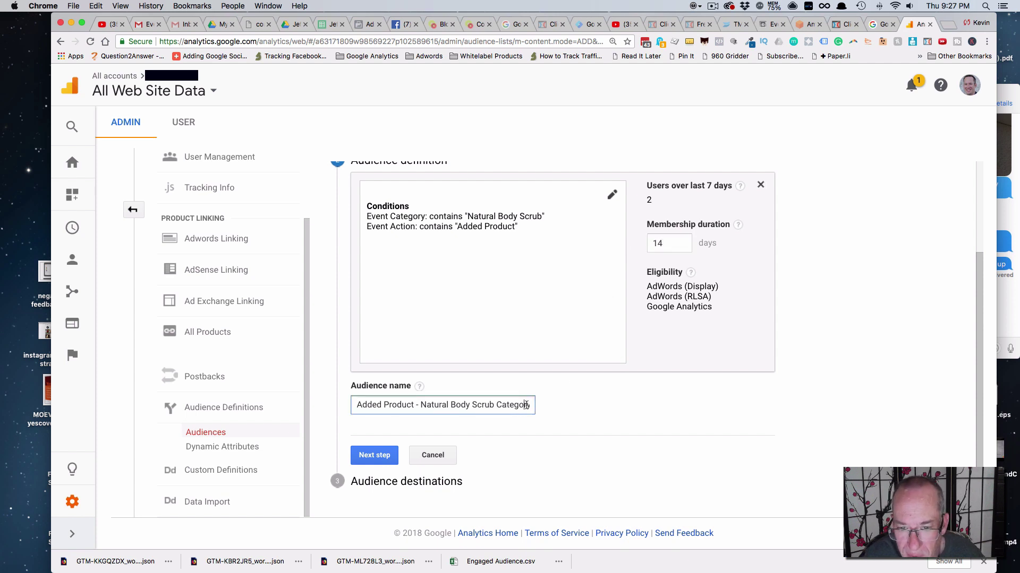
pyautogui.moveTo(526, 405); pyautogui.dragTo(532, 405)
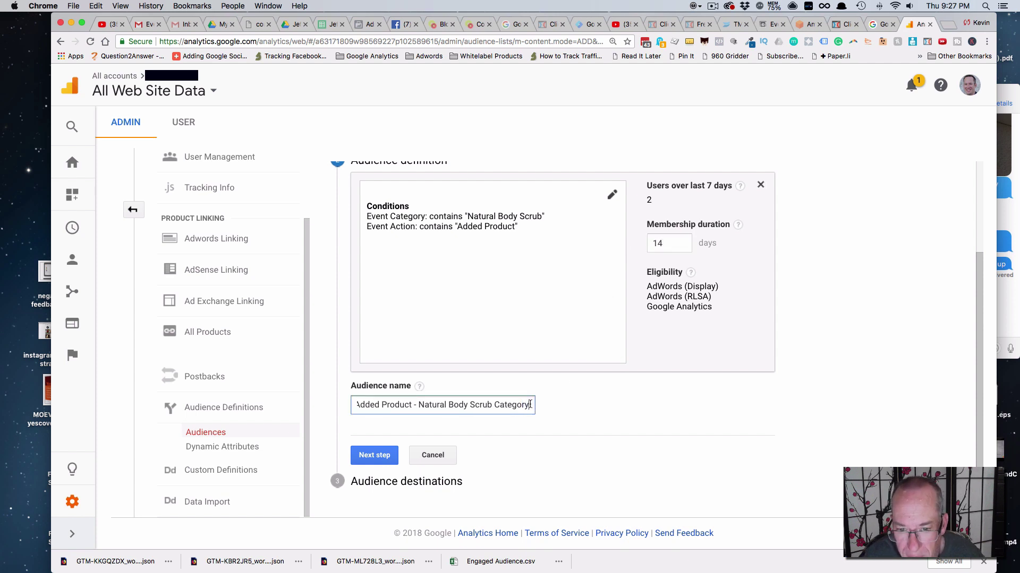
pyautogui.write('- ')
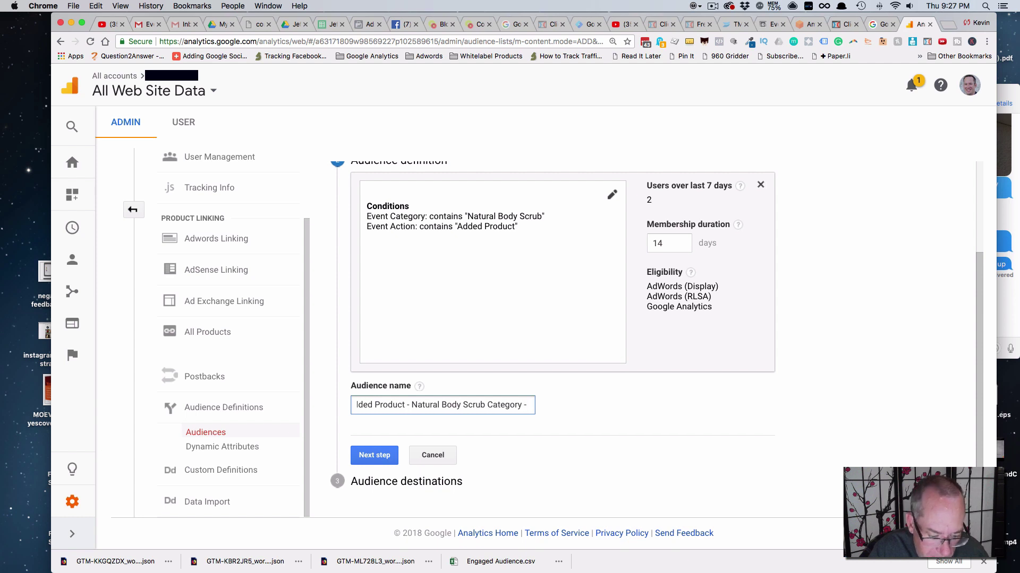
pyautogui.write('14 Da')
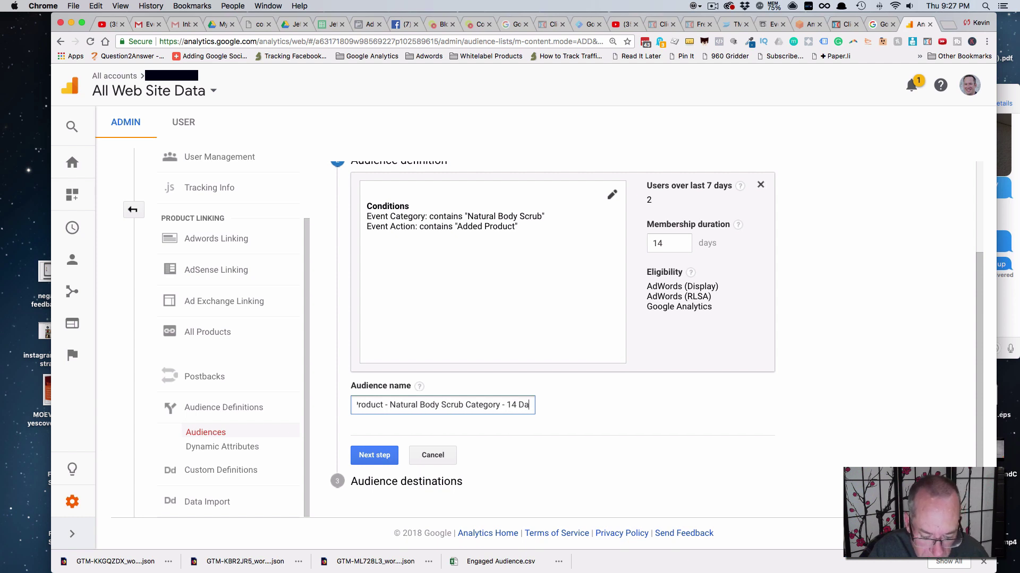
pyautogui.write('ys')
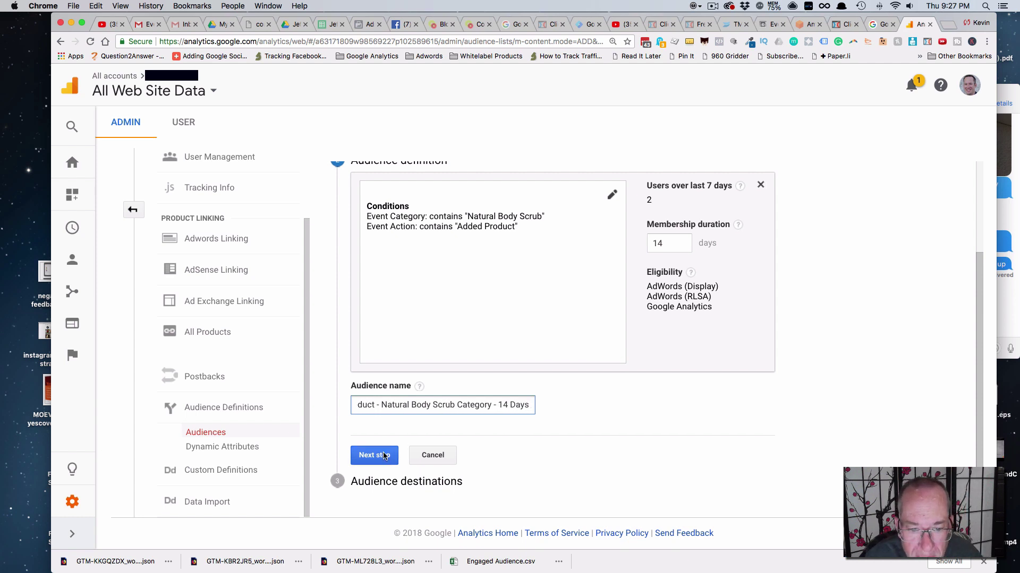
pyautogui.click(374, 454)
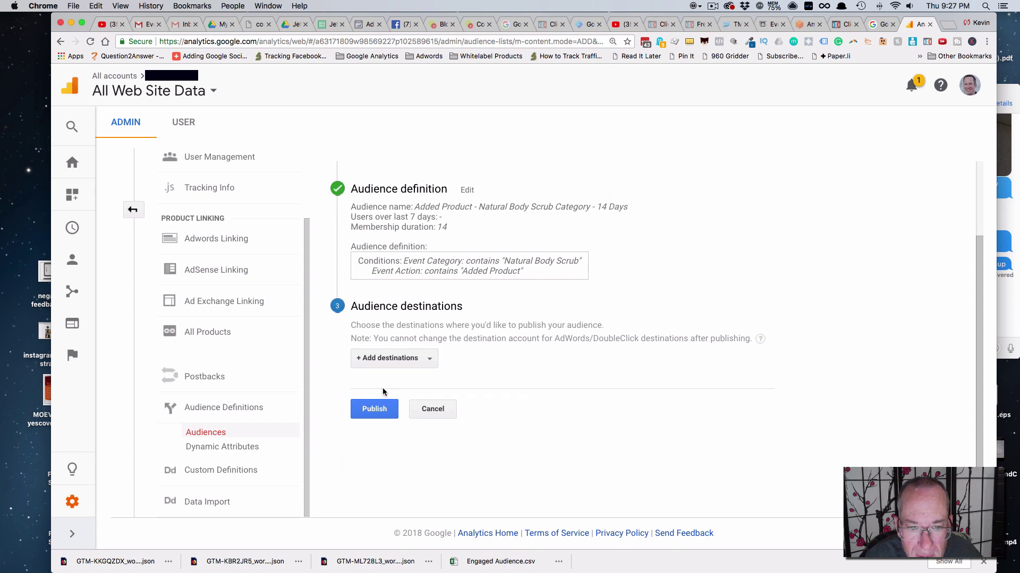
# - Publish the Added Product audience to the linked AdWords account and return to Audiences
pyautogui.click(389, 357)
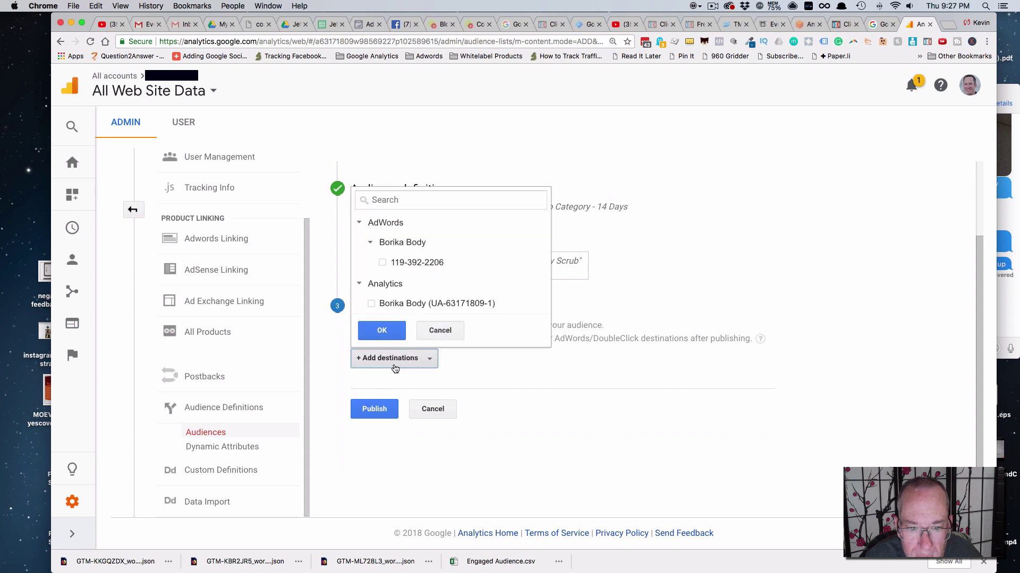
pyautogui.click(382, 263)
pyautogui.click(382, 330)
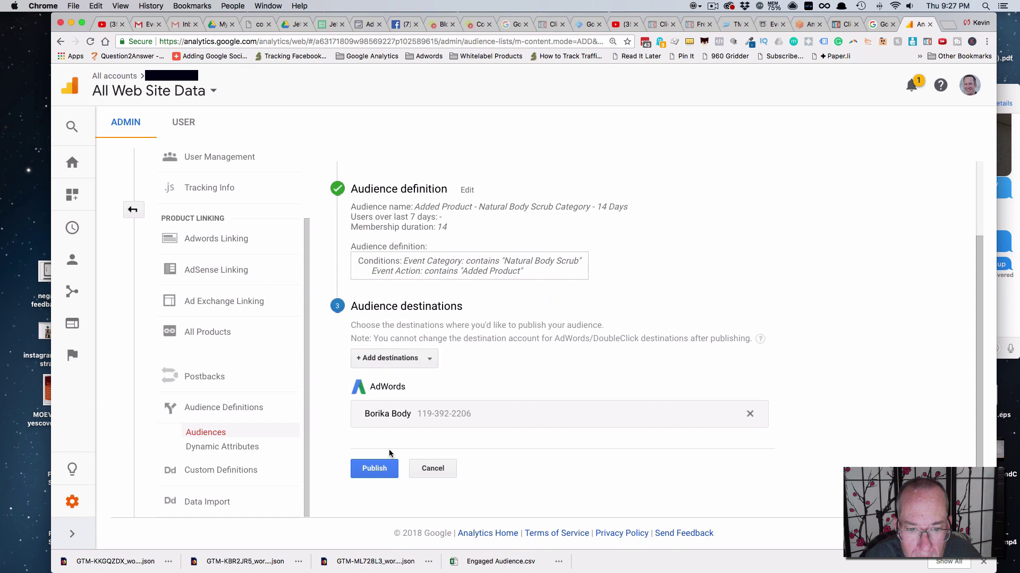
pyautogui.click(375, 469)
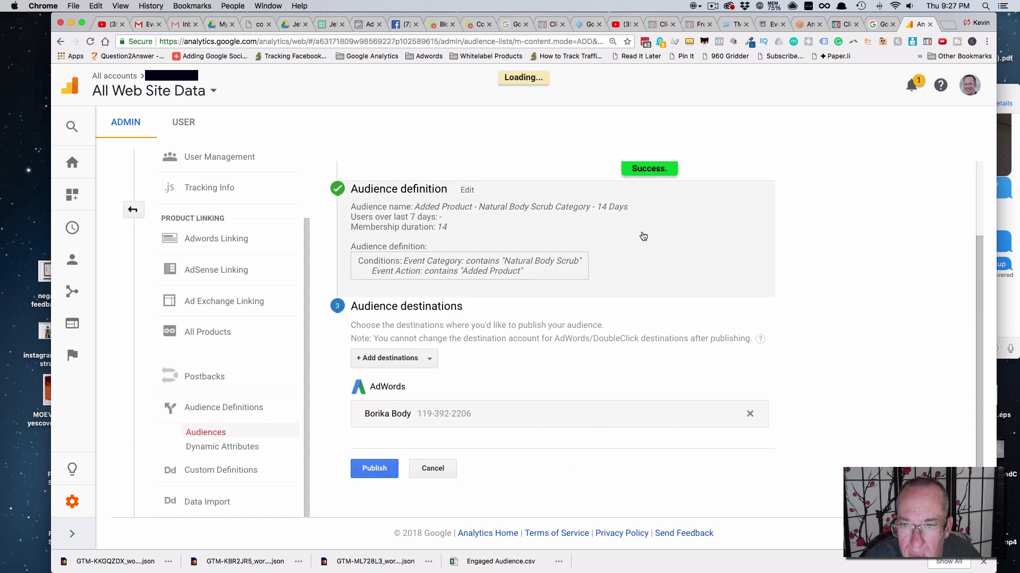
pyautogui.click(391, 468)
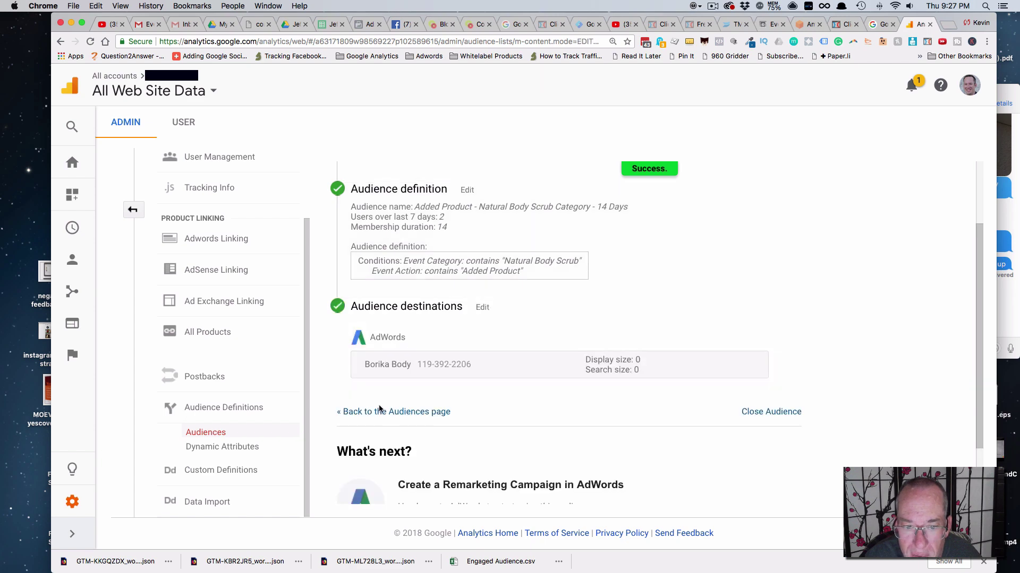
pyautogui.click(385, 412)
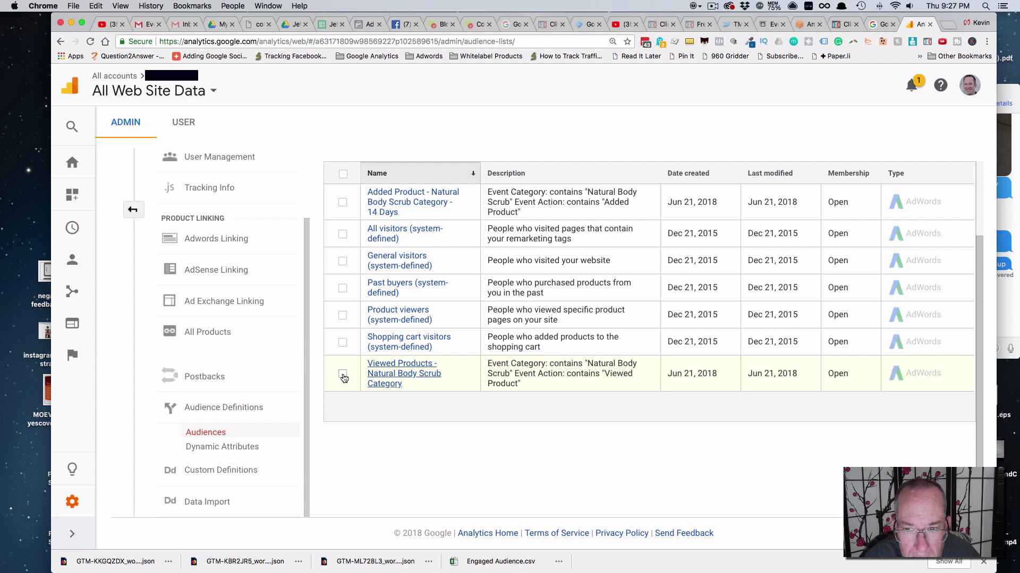
# - Append ' - 14 Days' to the Viewed Products audience name and republish it
pyautogui.click(404, 373)
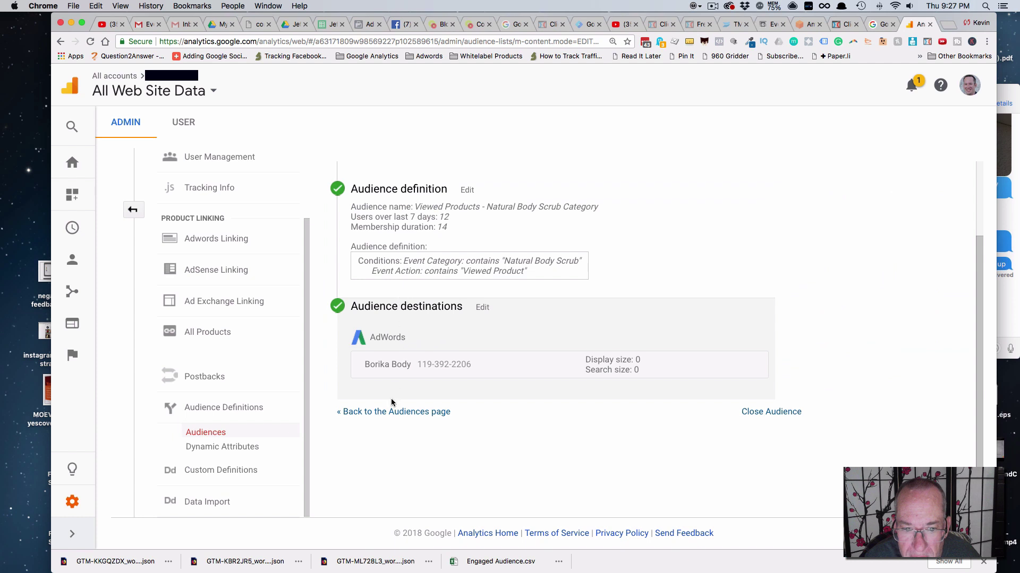
pyautogui.click(466, 191)
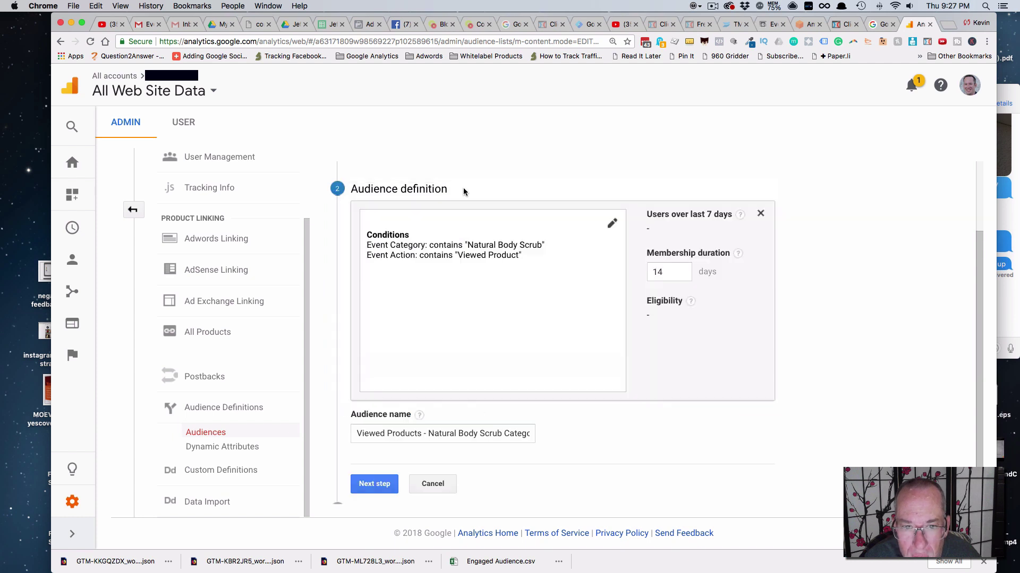
pyautogui.click(500, 434)
pyautogui.click(524, 435)
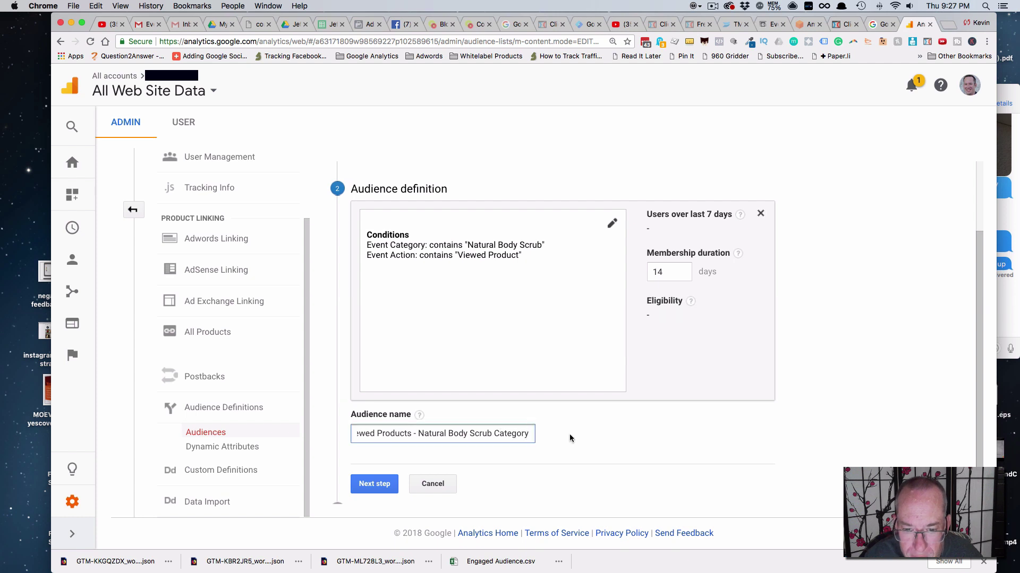
pyautogui.press('End')
pyautogui.write('- ')
pyautogui.write('14 Days')
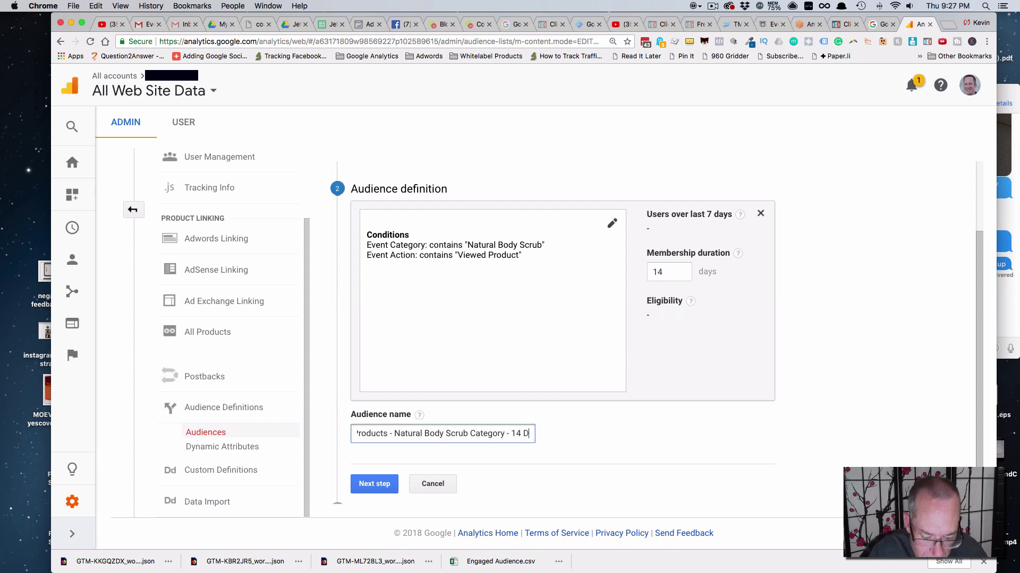
pyautogui.click(374, 483)
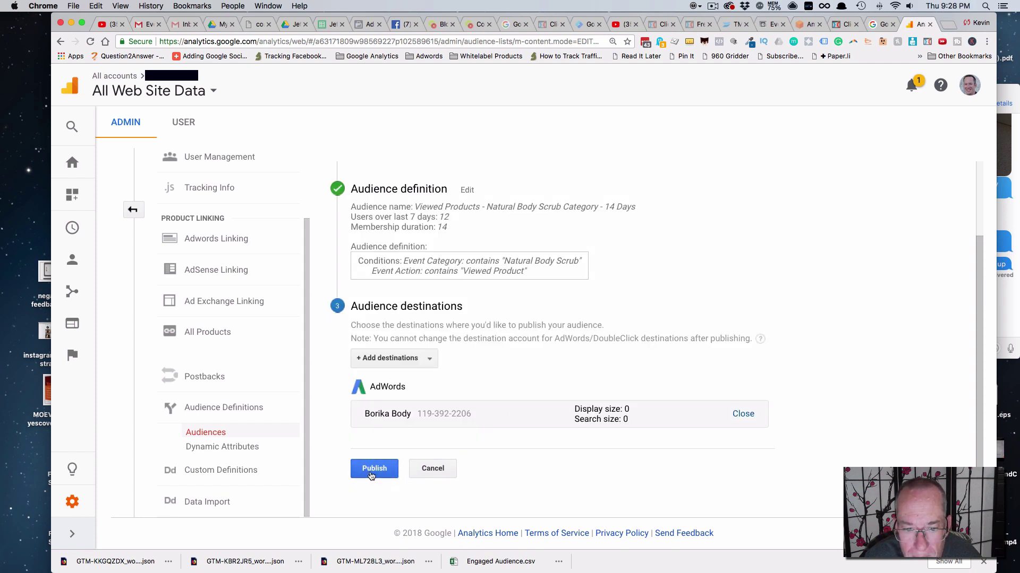
pyautogui.click(370, 471)
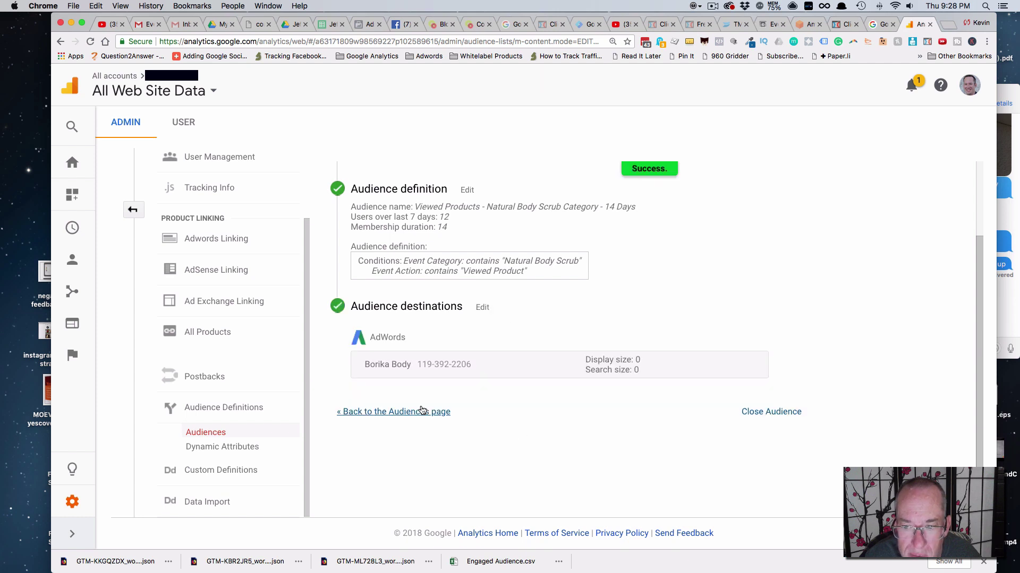
pyautogui.click(394, 412)
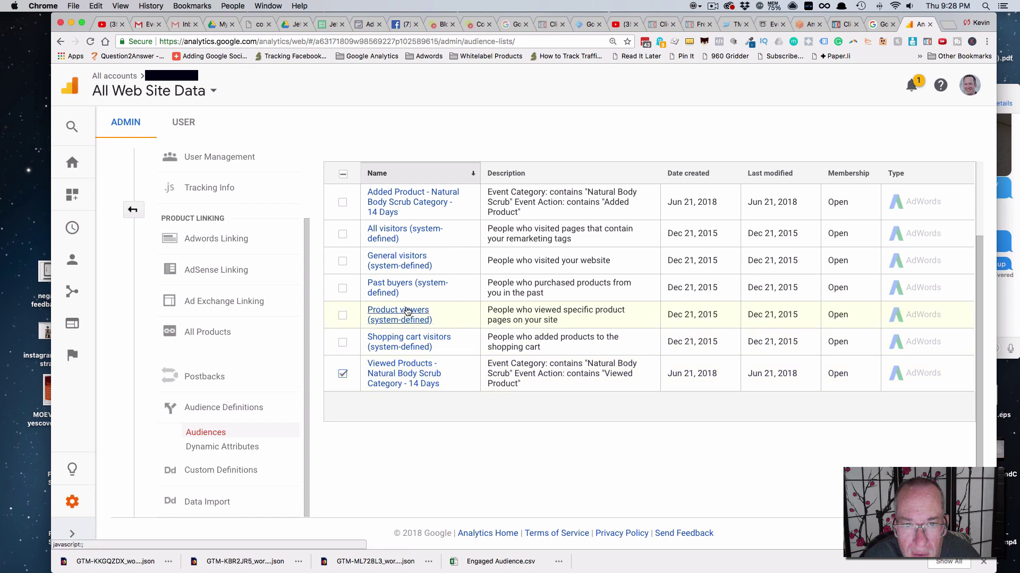
pyautogui.scroll(3, 399, 310)
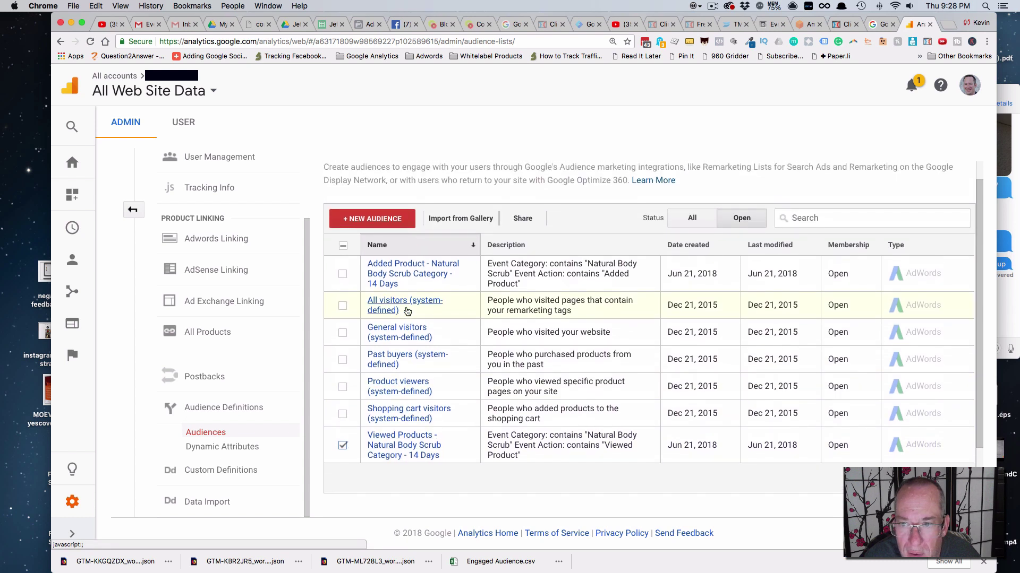
pyautogui.click(343, 446)
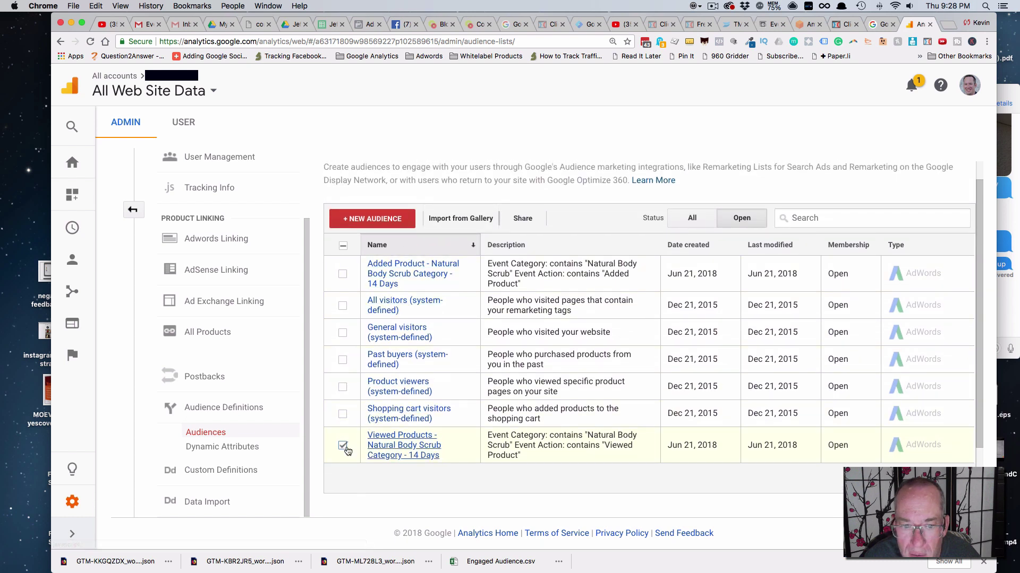